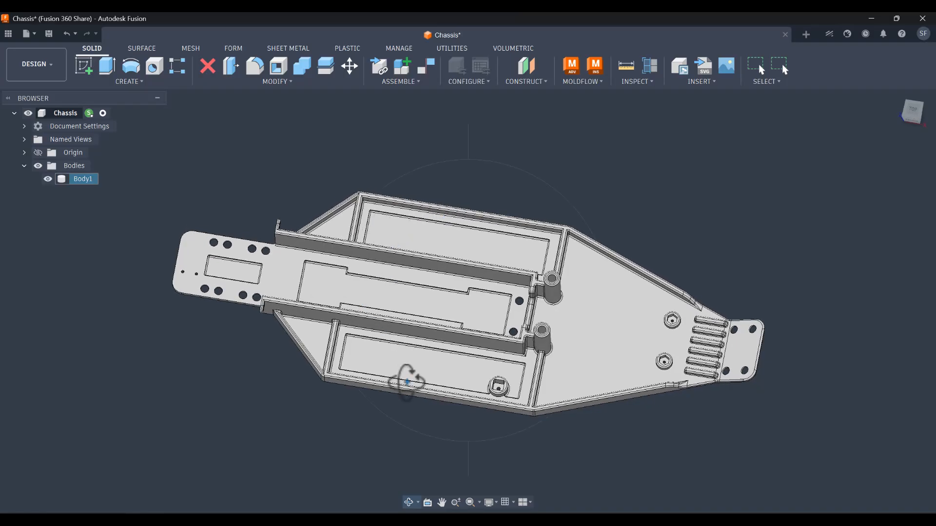
Examine the chassis CAD body from above, then switch to Moldflow Insight
middle_click_drag(356, 334, 373, 343, "shift")
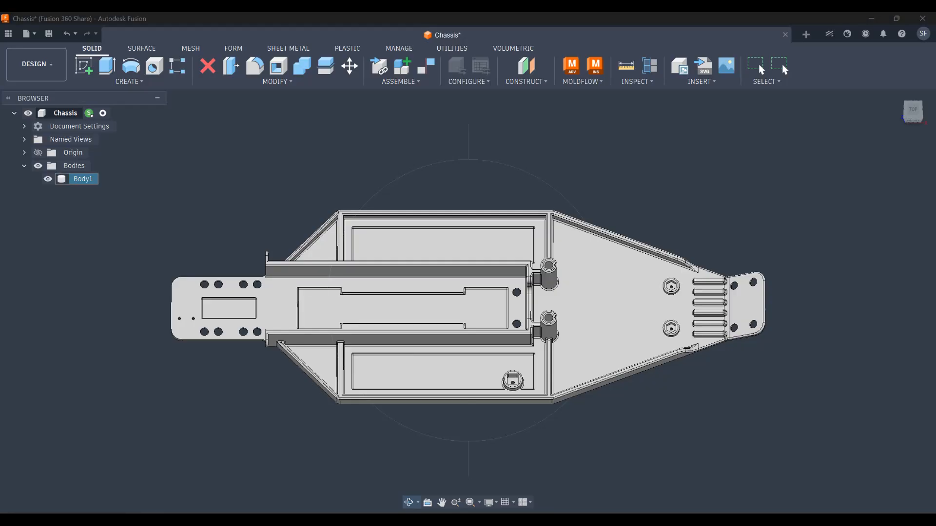
left_click_drag(935, 29, 461, 111)
left_click(607, 108)
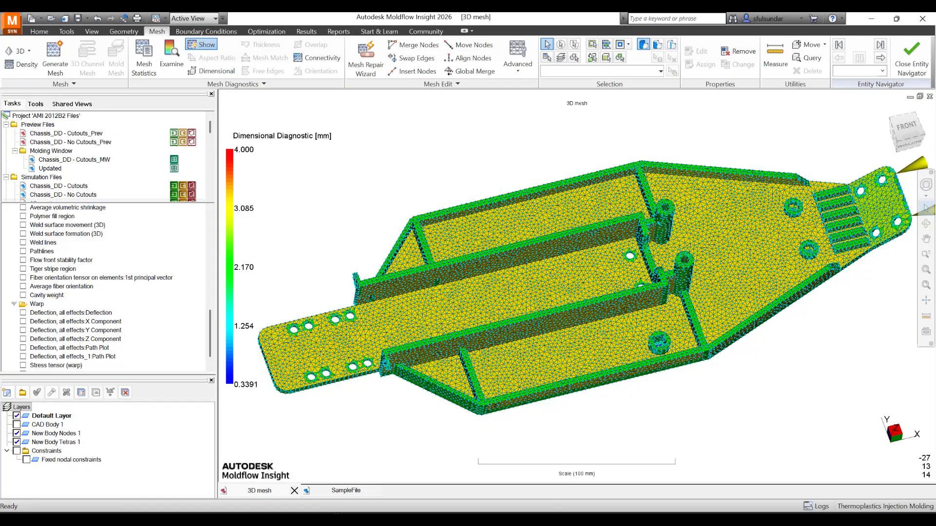
Compare the SampleFile study's mesh thickness diagnostic with the 3D mesh study's dimensional diagnostic
left_click(343, 491)
mouse_move(534, 237)
middle_mouse_down()
mouse_move(424, 188)
mouse_move(330, 194)
mouse_move(423, 227)
mouse_move(445, 192)
mouse_move(475, 192)
mouse_move(481, 245)
mouse_move(407, 276)
mouse_move(487, 236)
middle_mouse_up()
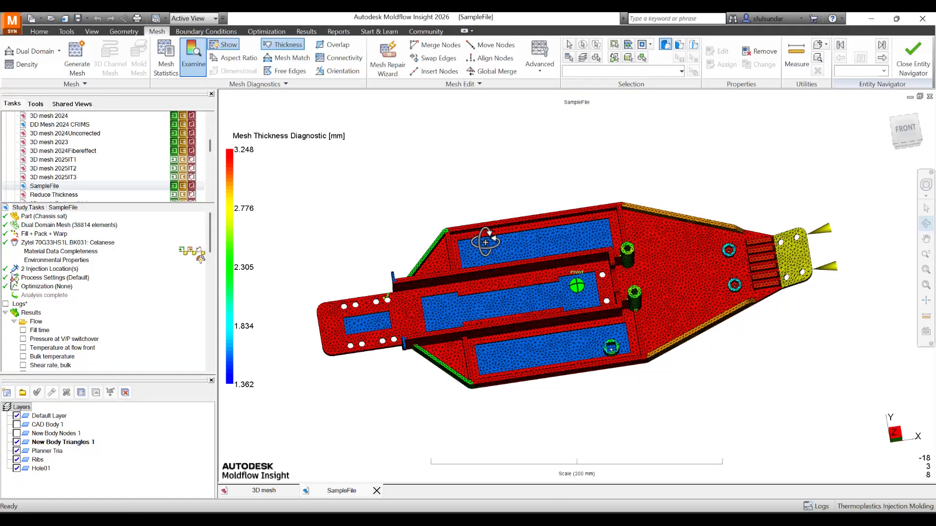
left_click(265, 490)
middle_click_drag(599, 298, 622, 206)
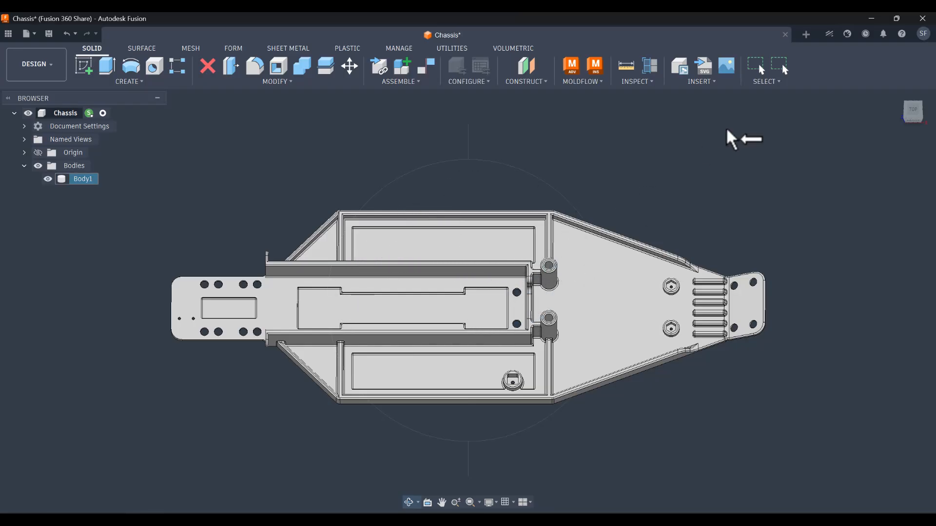
Return to the SampleFile study in Moldflow Insight and query wall thickness on the base plate, recessed pockets and gated end
left_click(871, 18)
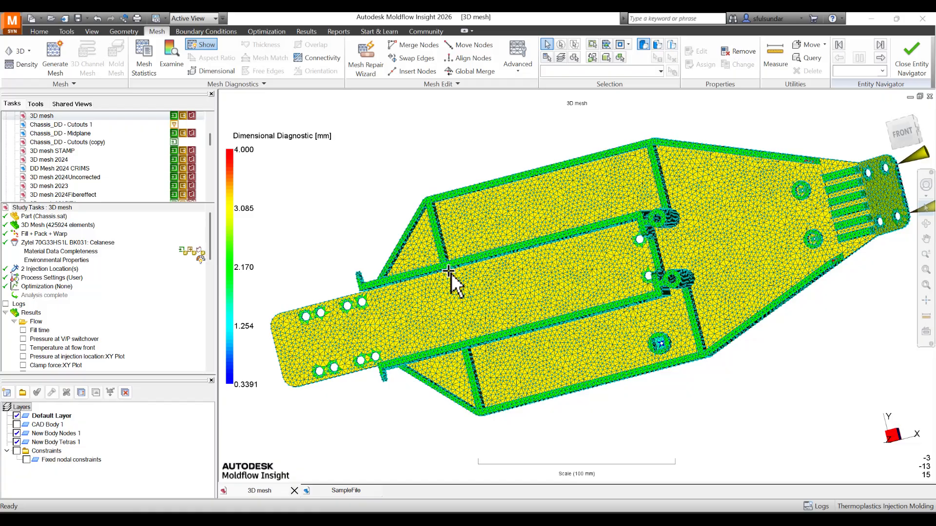
left_click(344, 490)
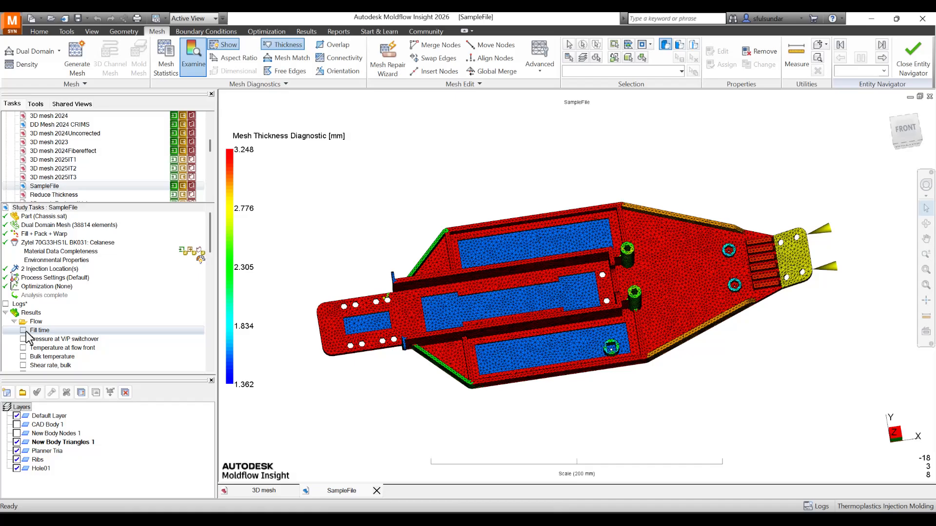
left_click(692, 265)
left_click(516, 285)
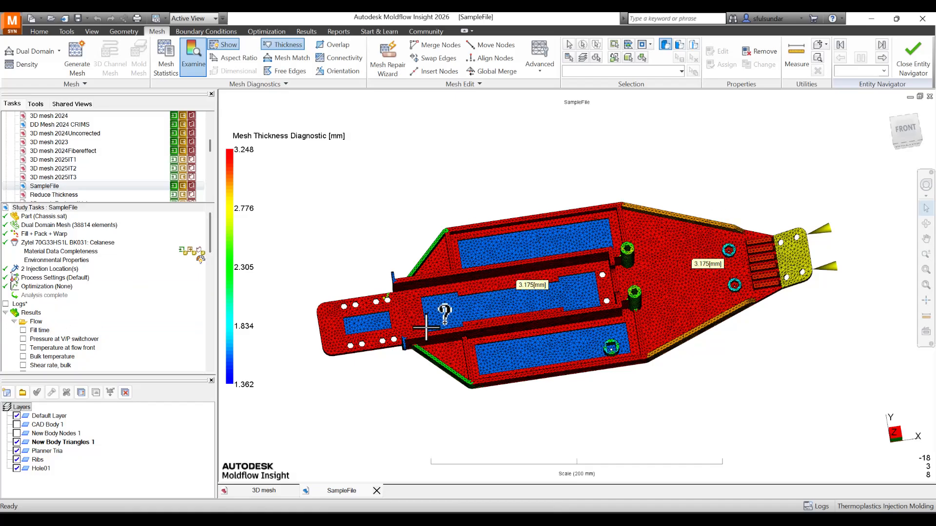
left_click(412, 322)
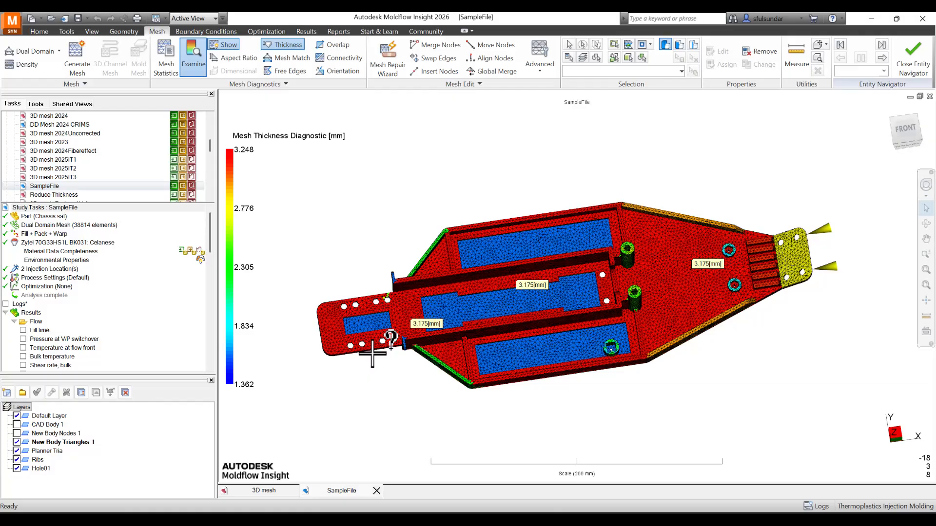
left_click(540, 360)
left_click(578, 303)
left_click(578, 237)
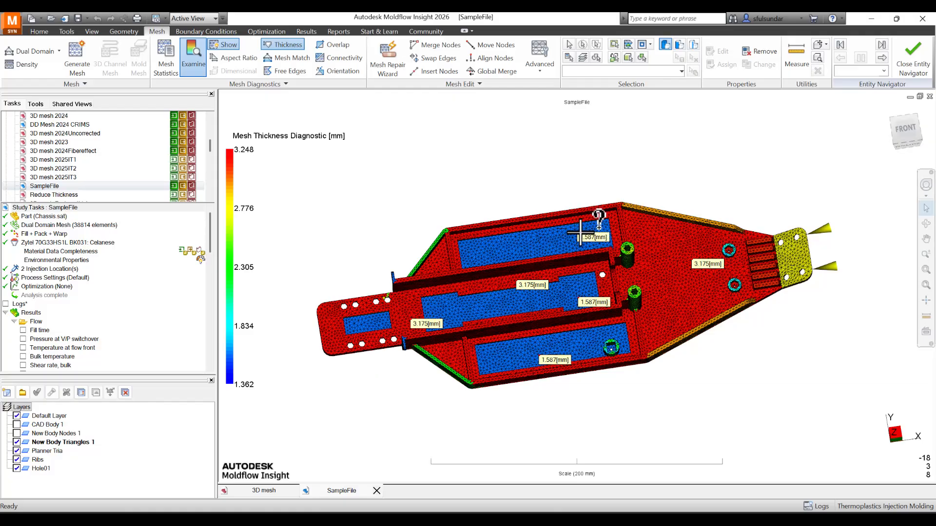
left_click(785, 259)
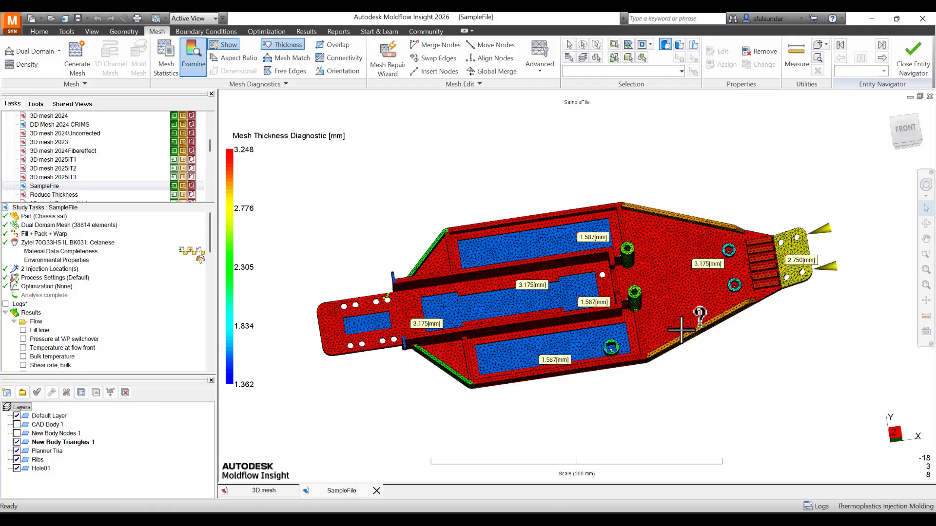
left_click(369, 325)
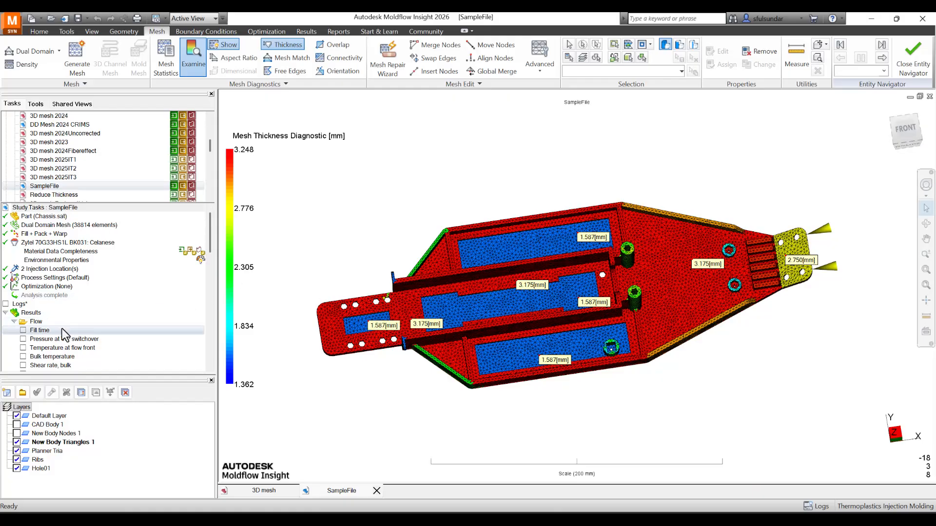
Display the Fill time result for SampleFile and set its plot method to Shaded
left_click(23, 331)
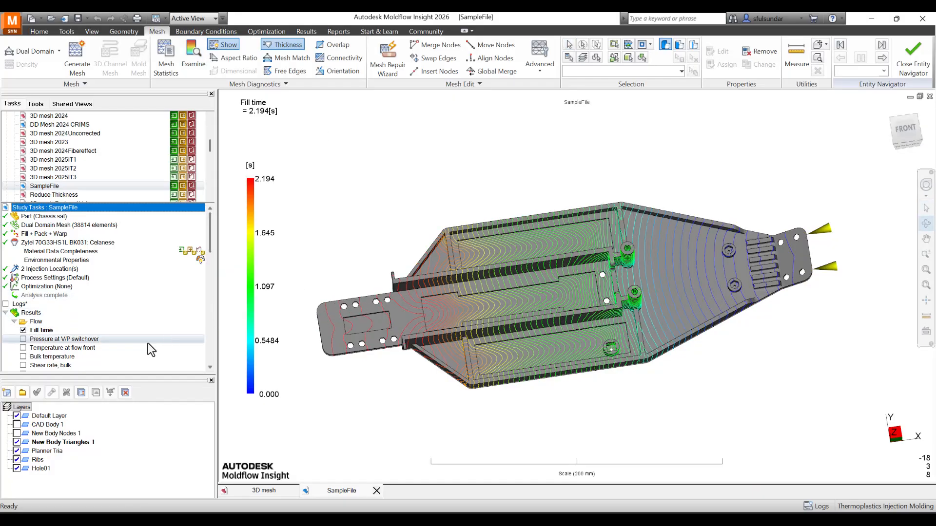
right_click(59, 335)
left_click(122, 392)
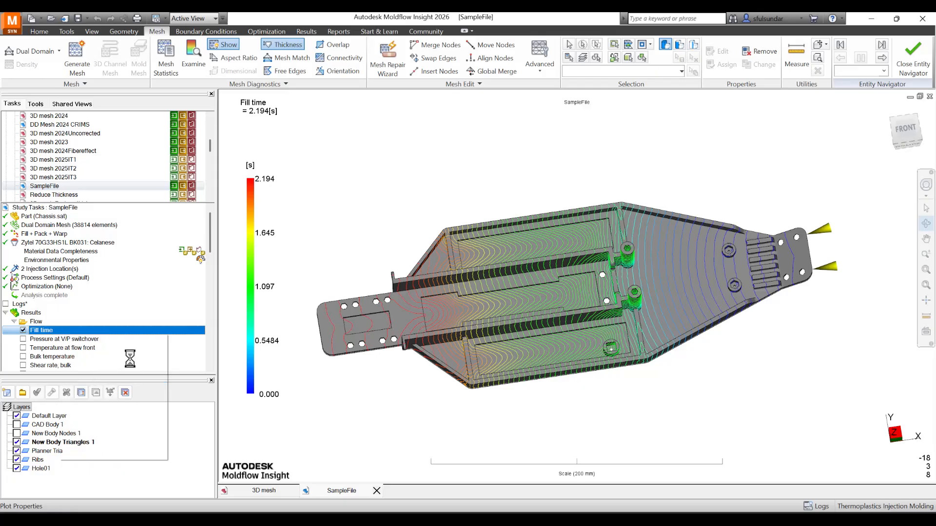
left_click(384, 197)
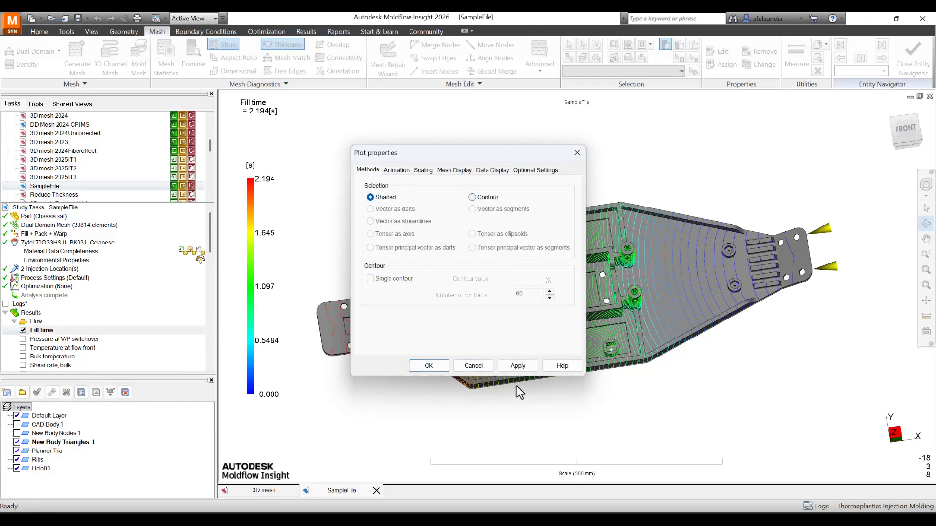
left_click(518, 365)
left_click(428, 366)
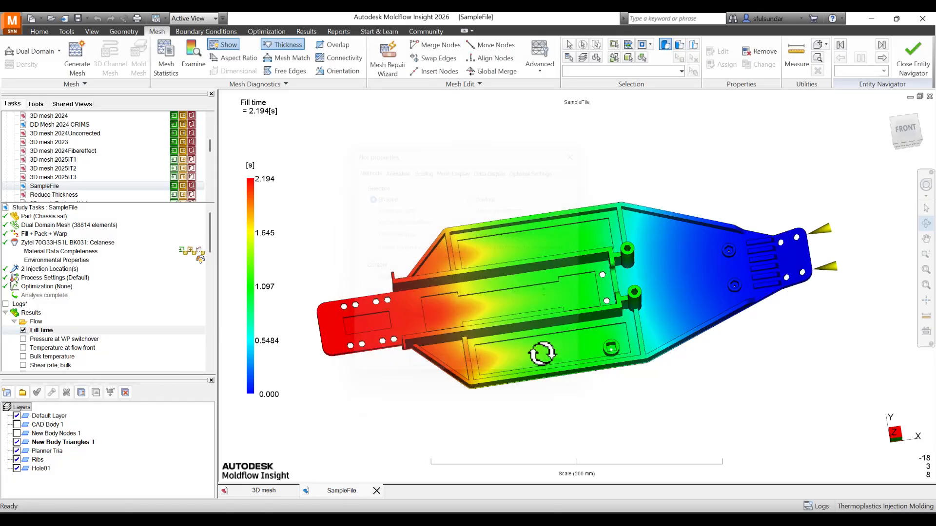
Play the Fill time animation and examine how the melt front advances through the chassis
mouse_move(560, 297)
left_mouse_down()
mouse_move(591, 289)
mouse_move(445, 314)
mouse_move(502, 314)
mouse_move(579, 411)
mouse_move(558, 274)
left_mouse_up()
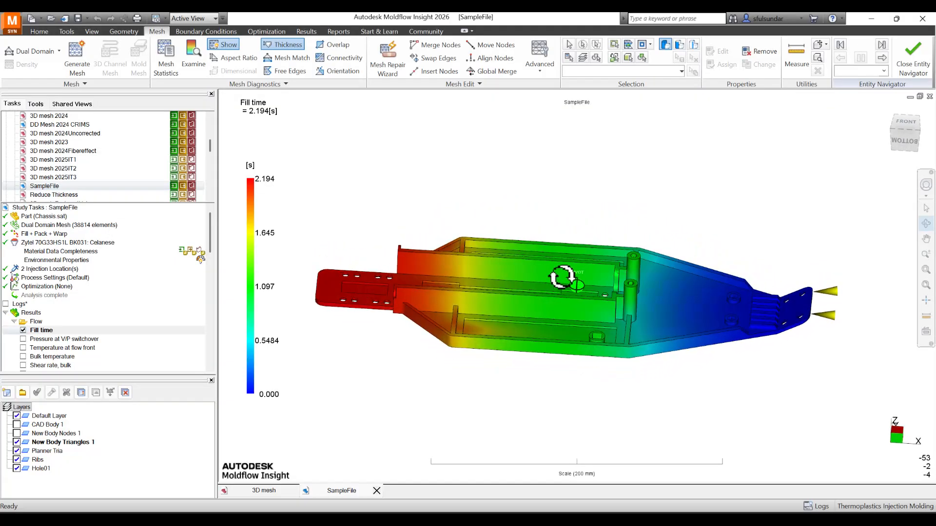
left_click(38, 33)
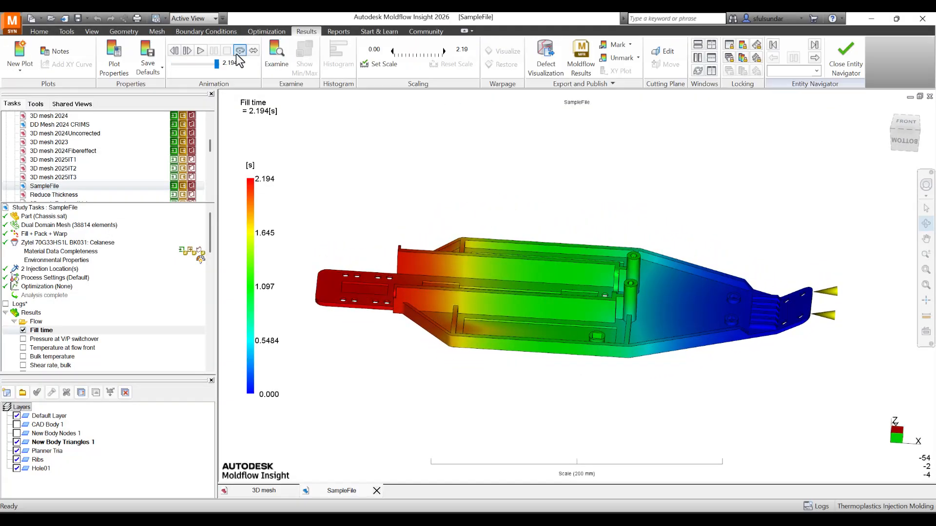
left_click(198, 53)
left_click_drag(547, 192, 564, 282)
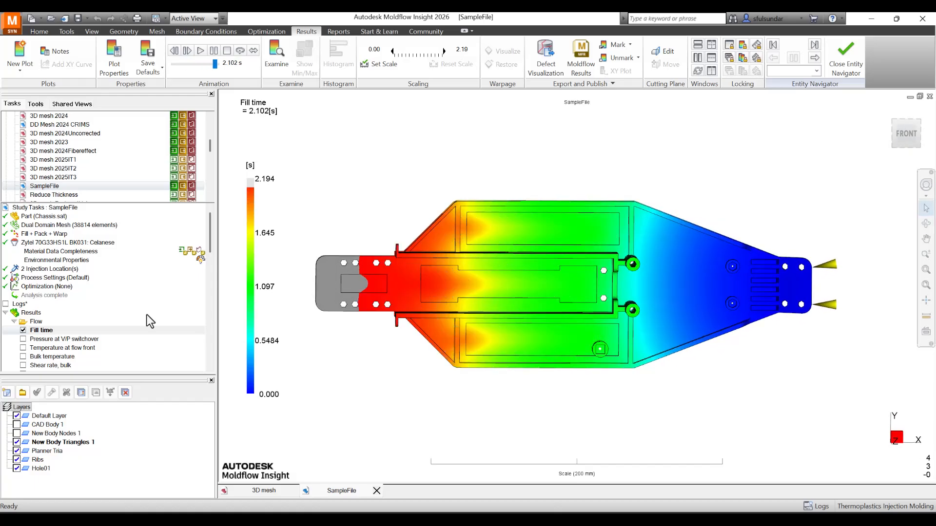
Set the Fill time animation to 100 frames and review the advancing flow front around the chassis
right_click(48, 335)
left_click(71, 379)
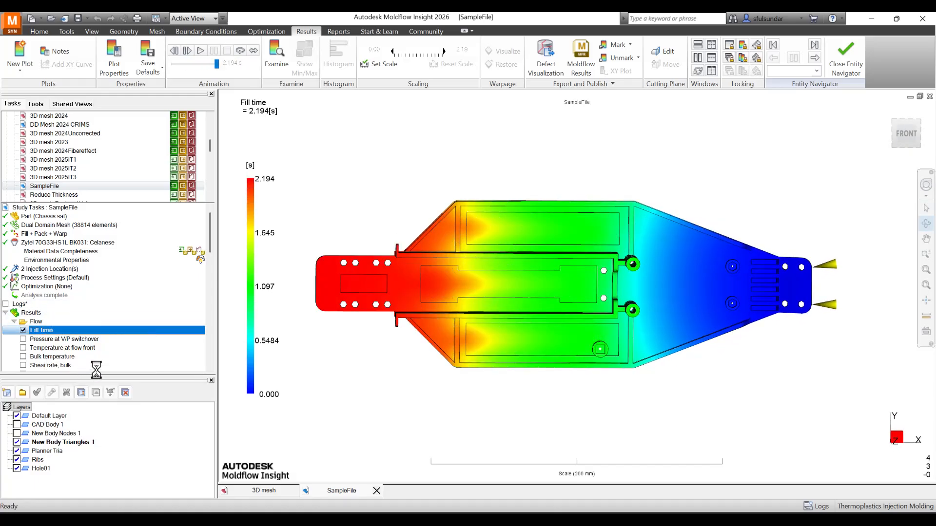
left_click(388, 170)
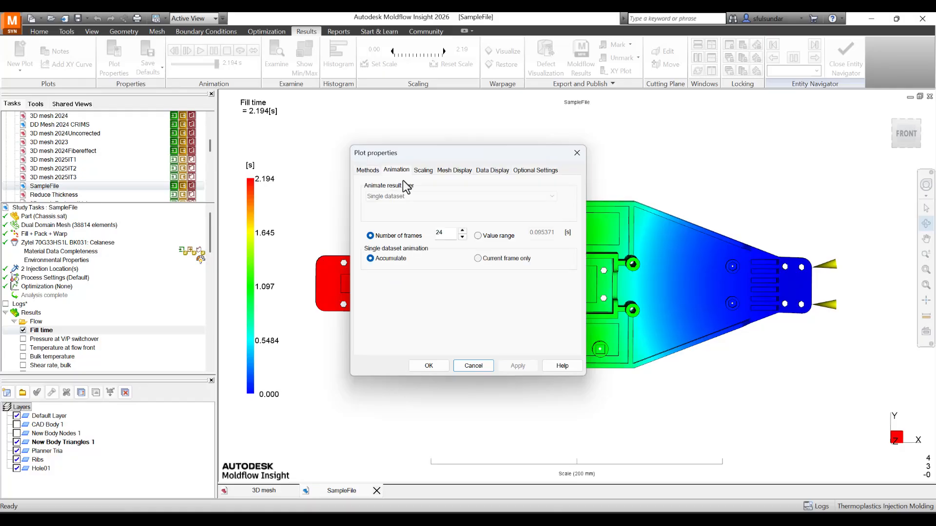
double_click(440, 232)
type("1")
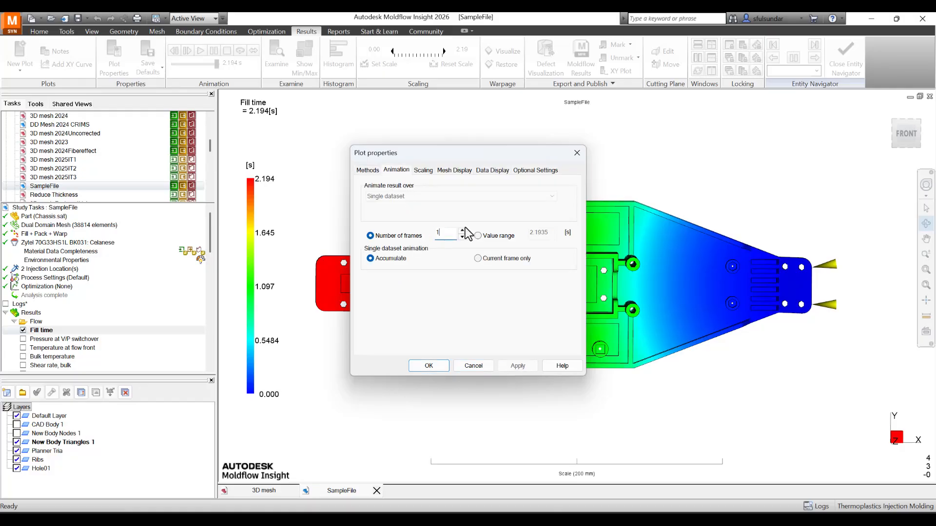
type("00")
left_click(513, 365)
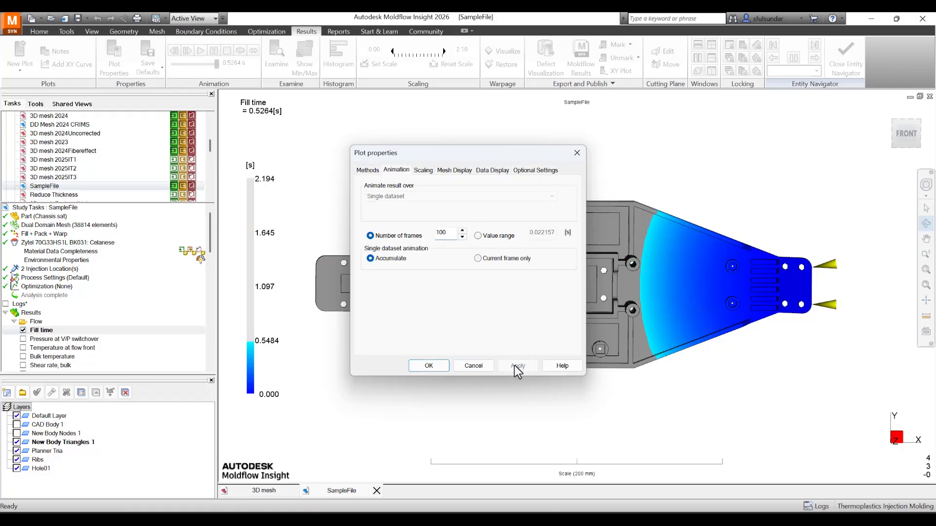
left_click(429, 365)
mouse_move(438, 359)
left_mouse_down()
mouse_move(504, 253)
mouse_move(504, 239)
left_mouse_up()
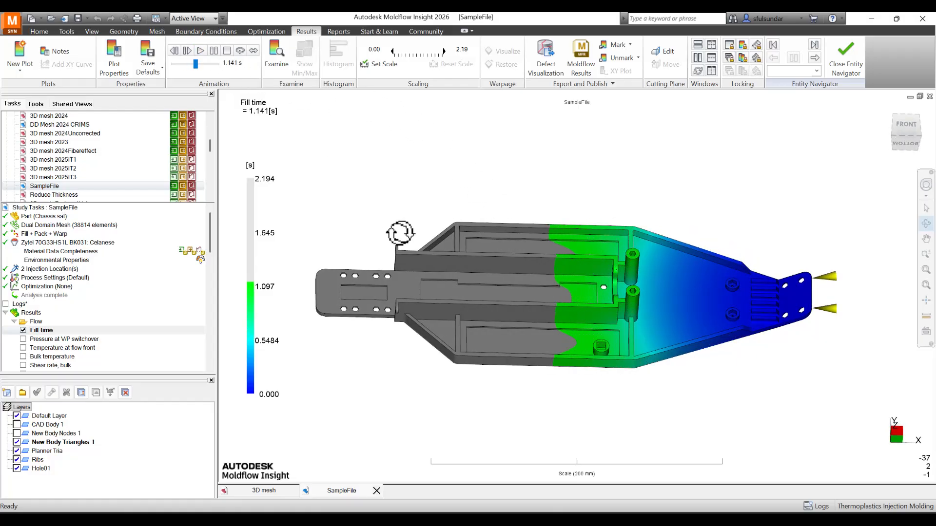
mouse_move(399, 233)
left_mouse_down()
mouse_move(378, 279)
mouse_move(371, 273)
left_mouse_up()
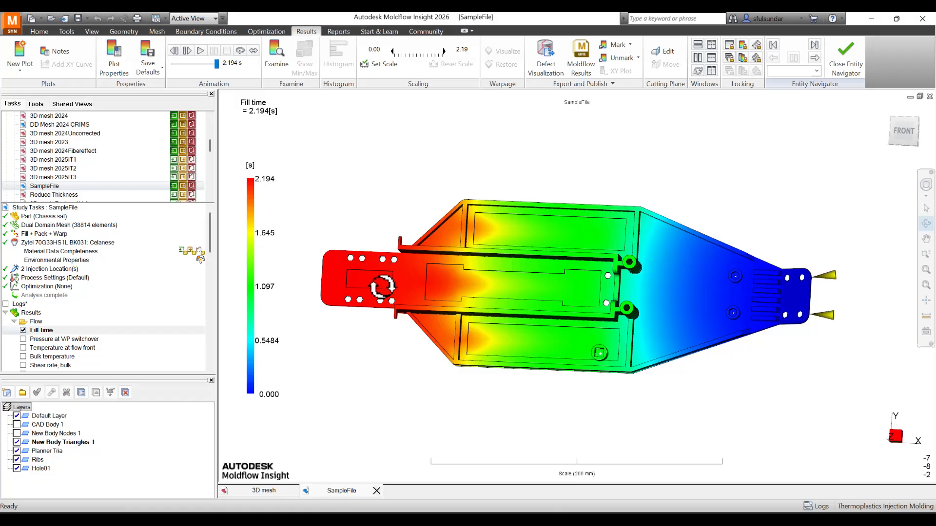
left_click_drag(378, 271, 424, 252)
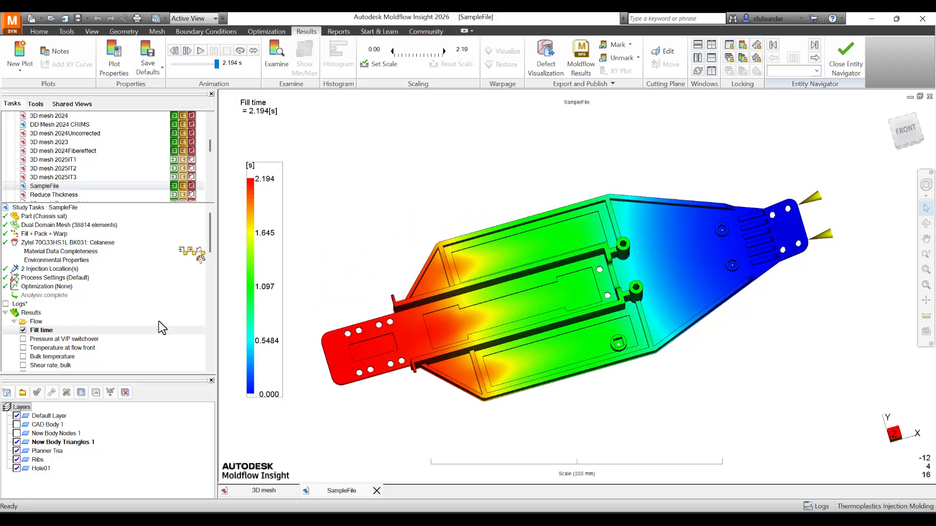
Change the Fill time plot method from Shaded to Contour
right_click(46, 331)
left_click(83, 377)
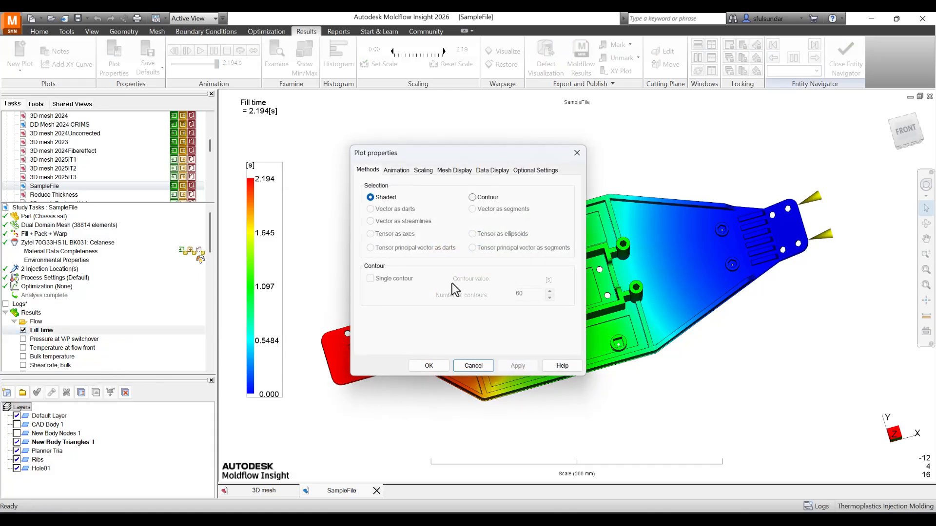
left_click(498, 203)
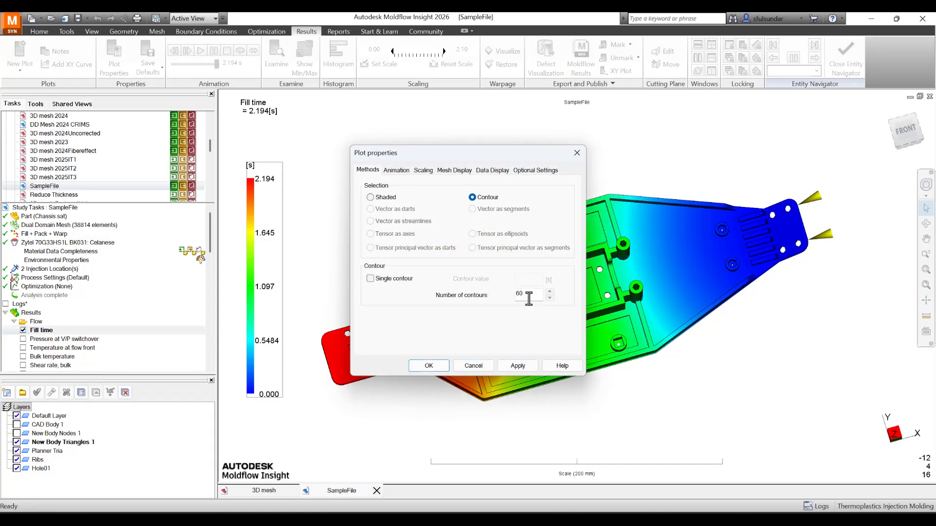
left_click(530, 366)
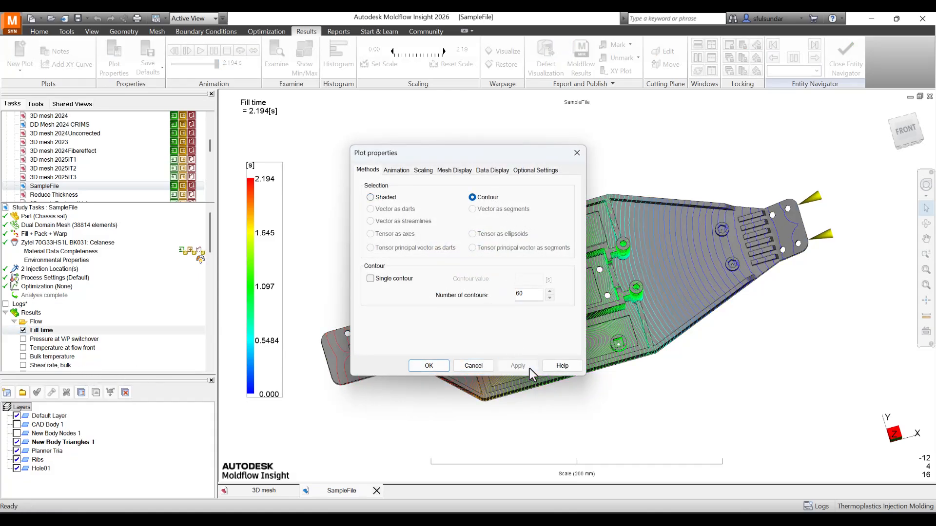
left_click(428, 366)
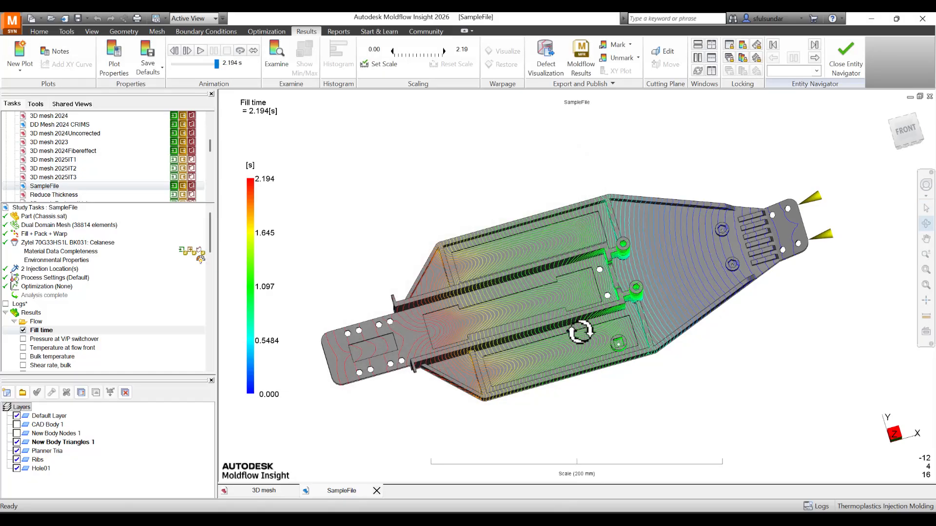
Examine the fill time contour spacing from the gated end across the base plate and into the recessed pockets
mouse_move(581, 332)
left_mouse_down()
mouse_move(583, 341)
mouse_move(580, 331)
left_mouse_up()
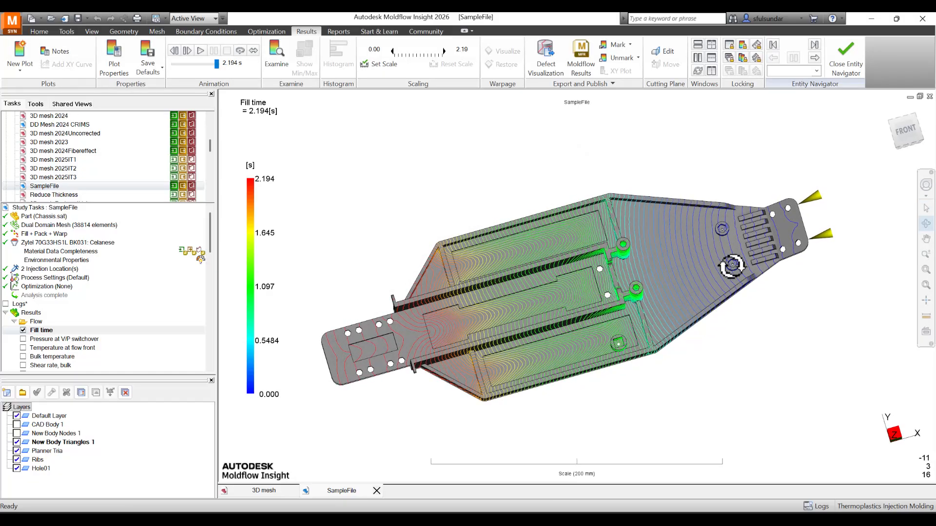
scroll(759, 260, "up", 1)
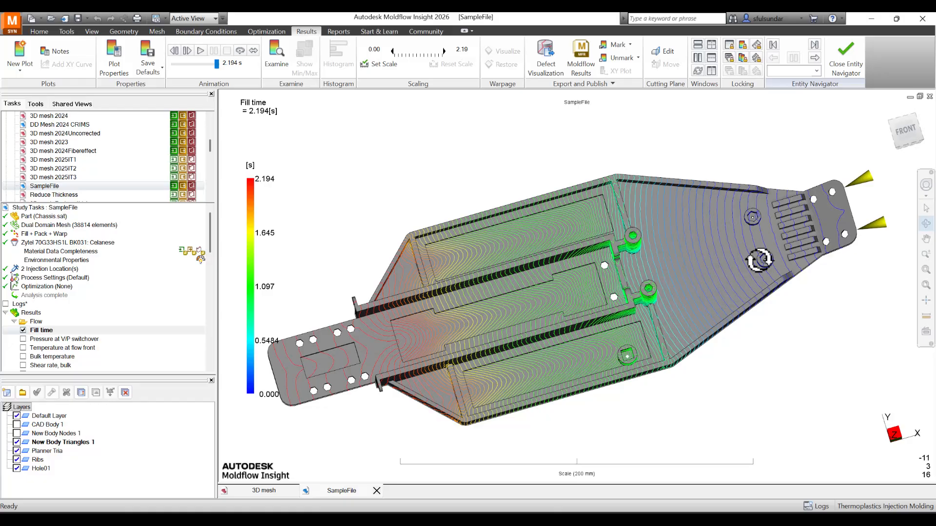
scroll(759, 260, "up", 3)
scroll(669, 320, "up", 2)
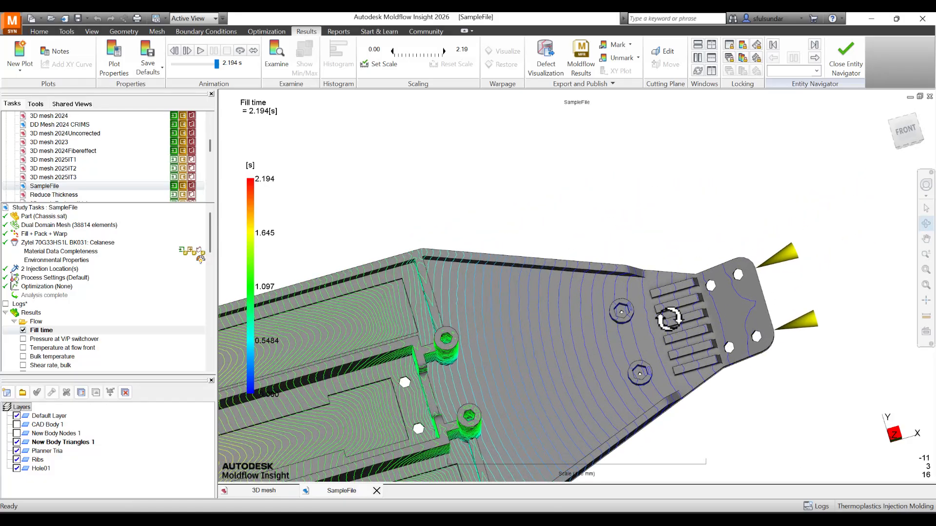
scroll(669, 319, "up", 2)
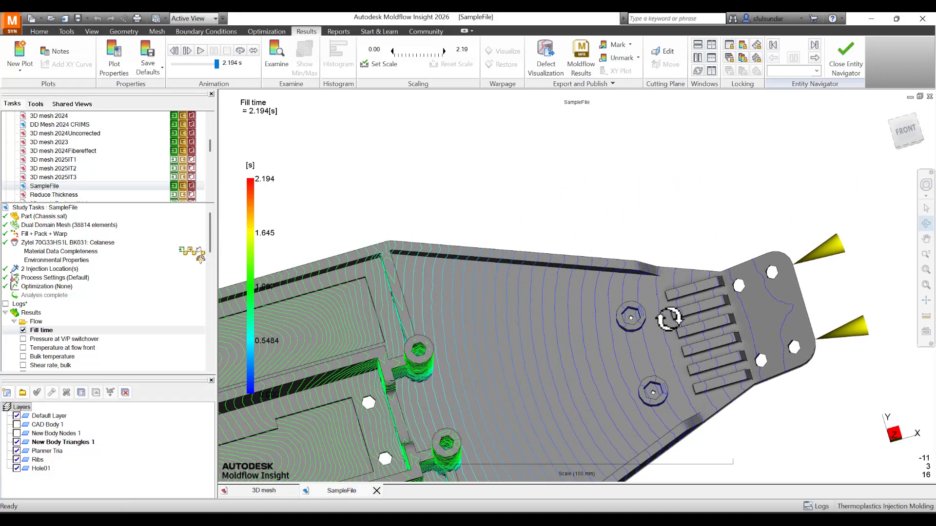
scroll(669, 319, "up", 1)
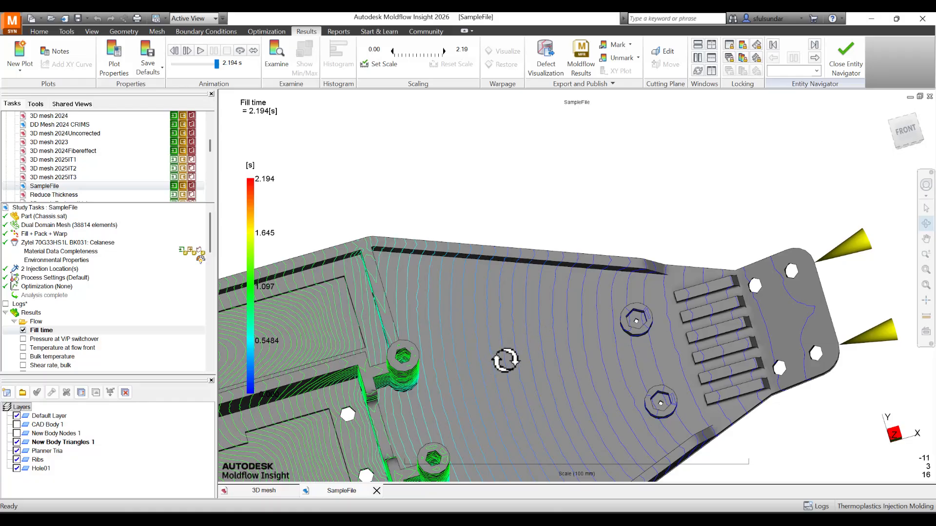
middle_click_drag(519, 360, 831, 218)
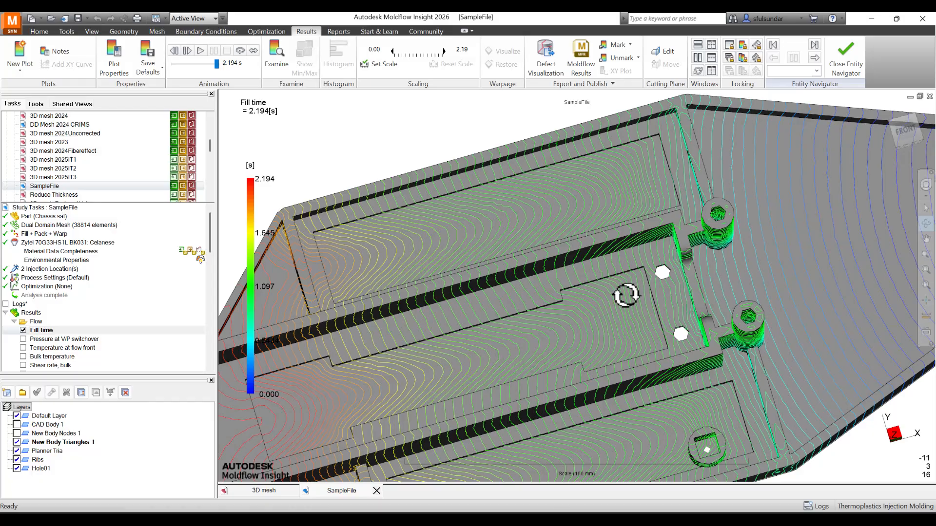
Examine the Fill time contours over the recessed pockets, long ribs and bosses from tilted and front views
mouse_move(679, 403)
left_mouse_down()
mouse_move(662, 338)
mouse_move(614, 334)
mouse_move(591, 365)
mouse_move(664, 365)
mouse_move(650, 350)
mouse_move(664, 376)
mouse_move(664, 411)
left_mouse_up()
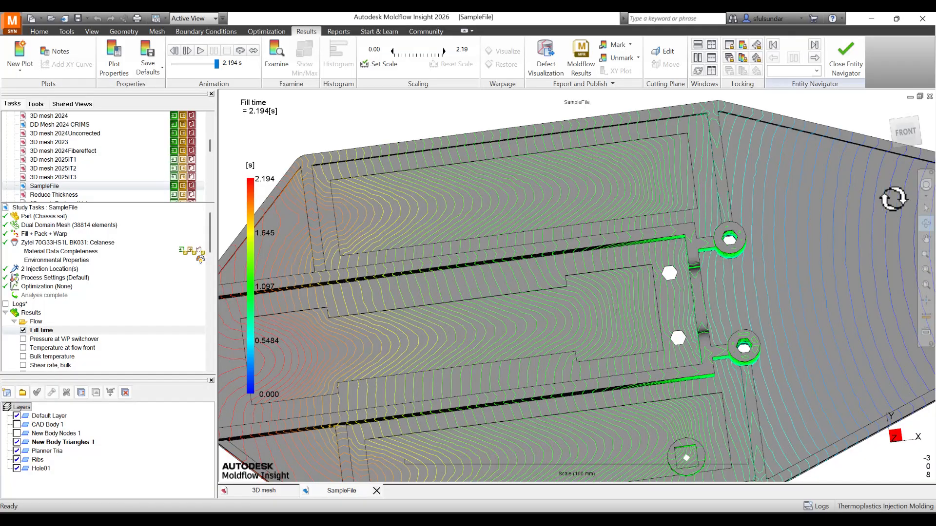
left_click(905, 130)
scroll(767, 237, "down", 3)
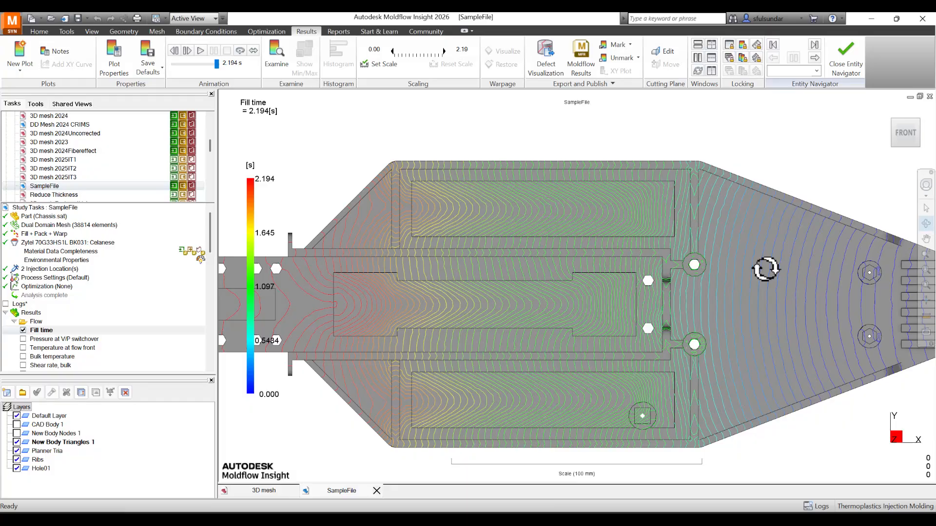
mouse_move(443, 371)
left_mouse_down()
mouse_move(445, 328)
mouse_move(461, 320)
mouse_move(379, 335)
mouse_move(424, 328)
mouse_move(440, 334)
mouse_move(444, 355)
mouse_move(445, 340)
mouse_move(407, 317)
mouse_move(393, 324)
left_mouse_up()
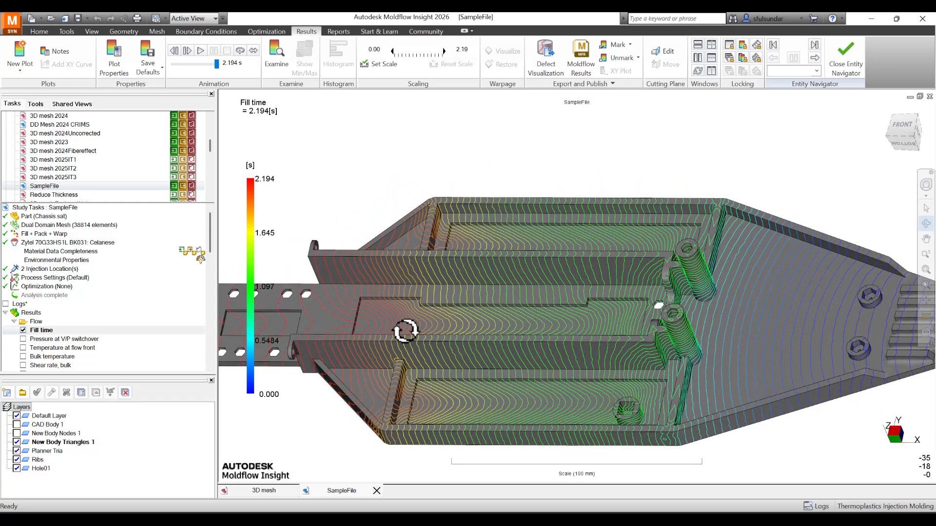
mouse_move(416, 370)
left_mouse_down()
mouse_move(397, 385)
mouse_move(392, 375)
left_mouse_up()
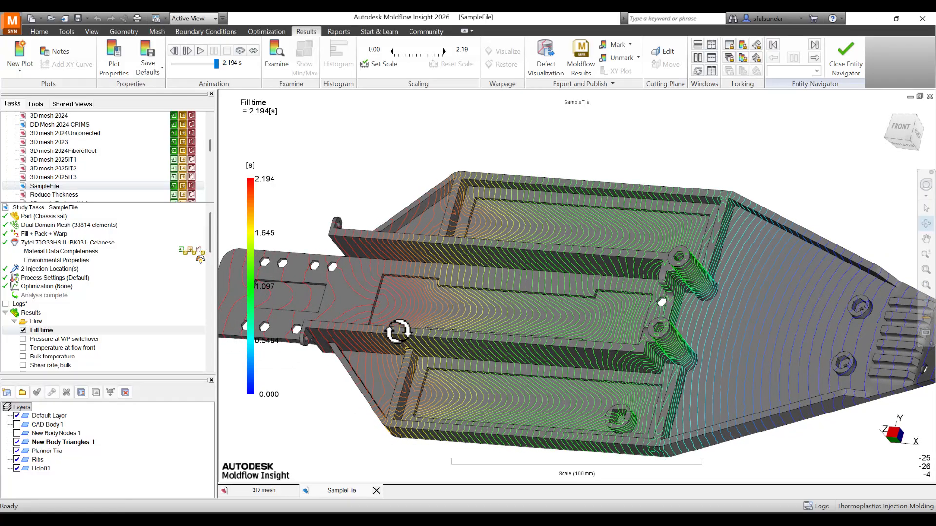
left_click(901, 128)
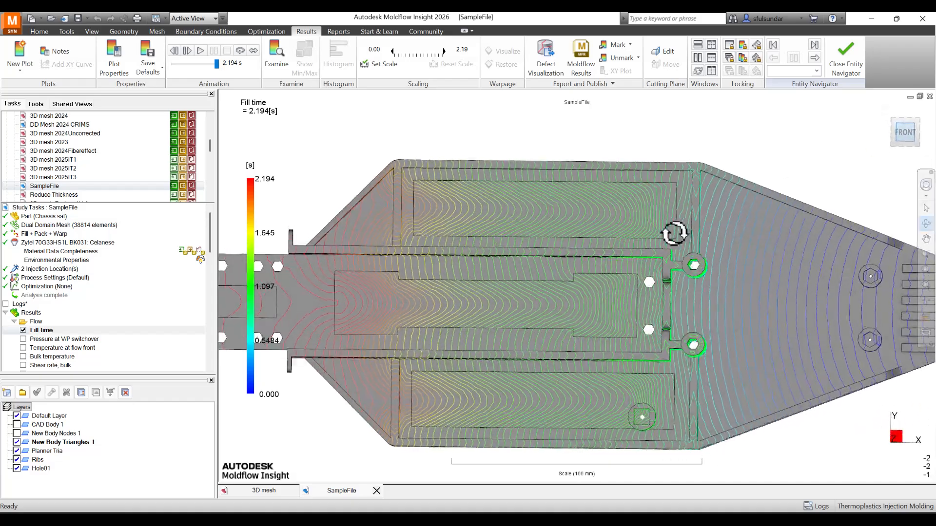
Examine the Fill time contours near the last-filling end, tracing the flow through the central and two outer pockets
middle_click_drag(382, 318, 552, 301)
scroll(491, 317, "down", 4)
scroll(499, 312, "up", 6)
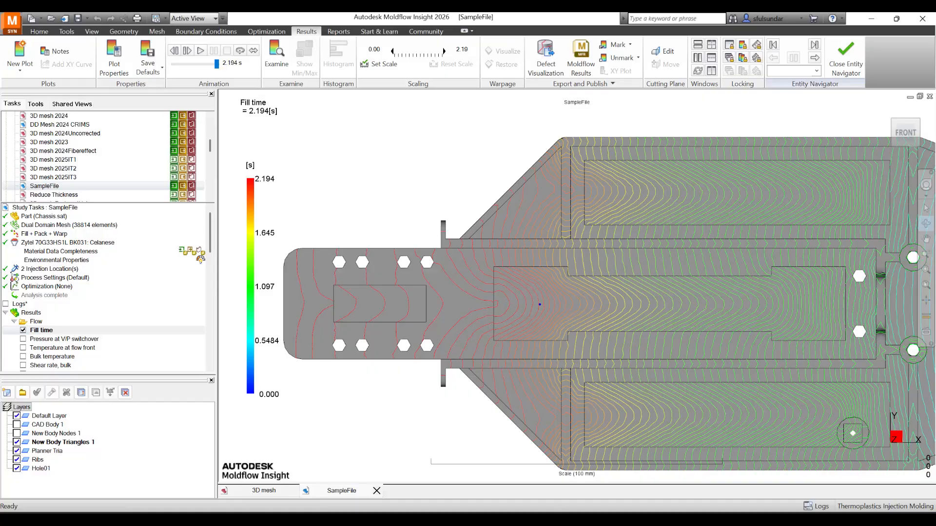
left_click_drag(537, 302, 427, 301)
left_click_drag(592, 418, 520, 417)
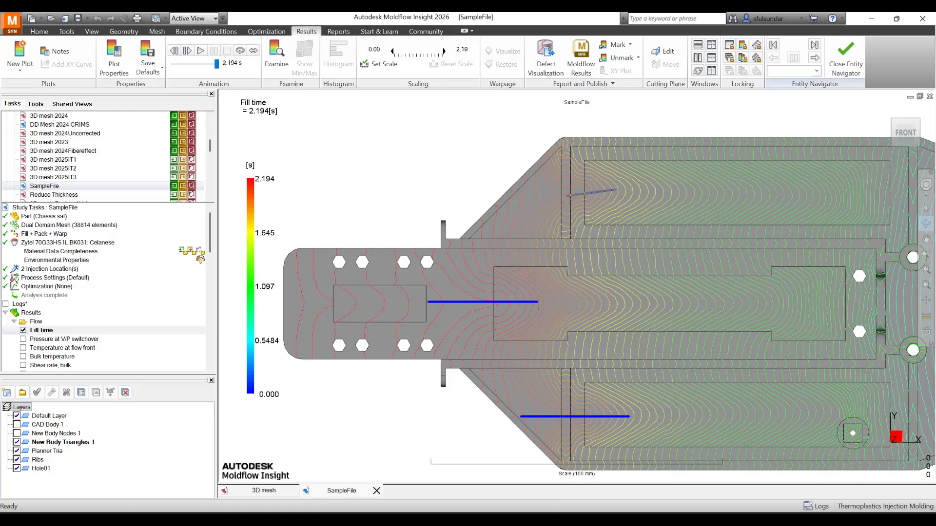
left_click_drag(567, 196, 526, 189)
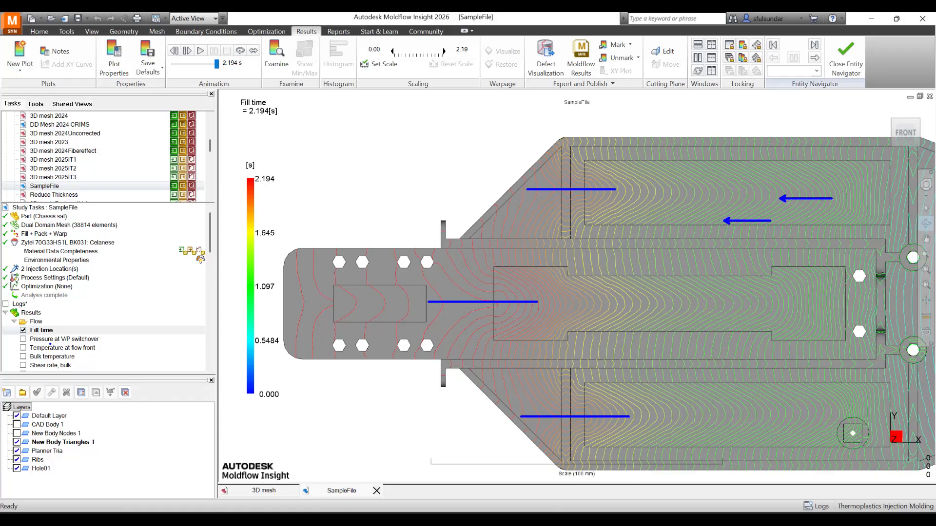
Inspect the Weld lines result around the chassis holes and pockets, and return to the Fill time plot
scroll(51, 348, "down", 6)
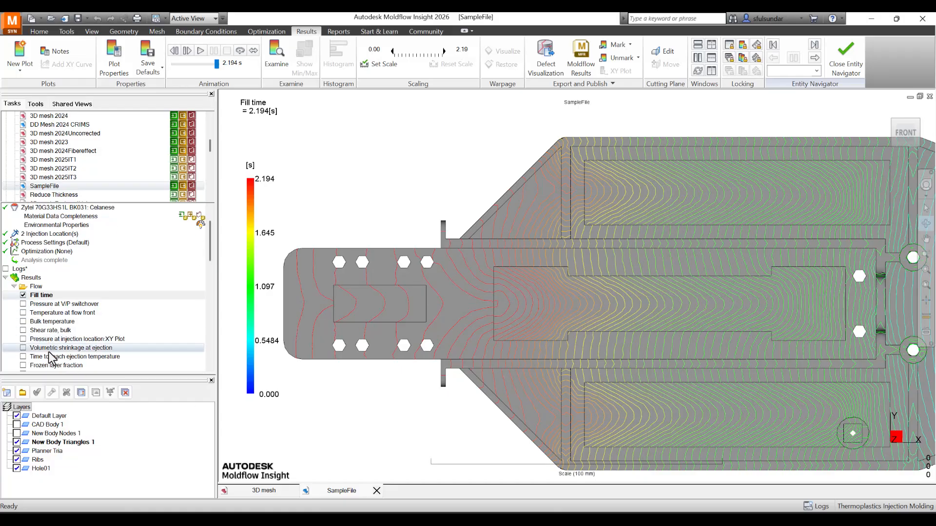
scroll(50, 353, "down", 5)
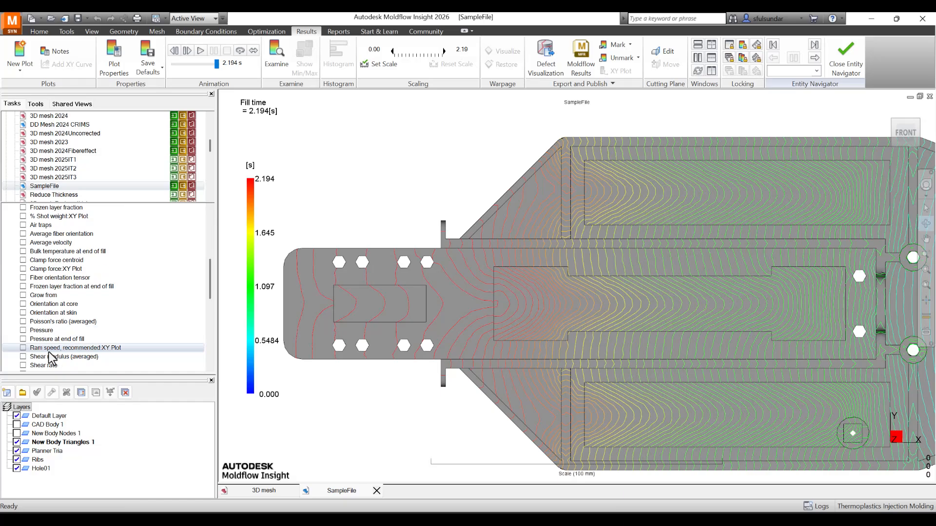
scroll(45, 348, "down", 4)
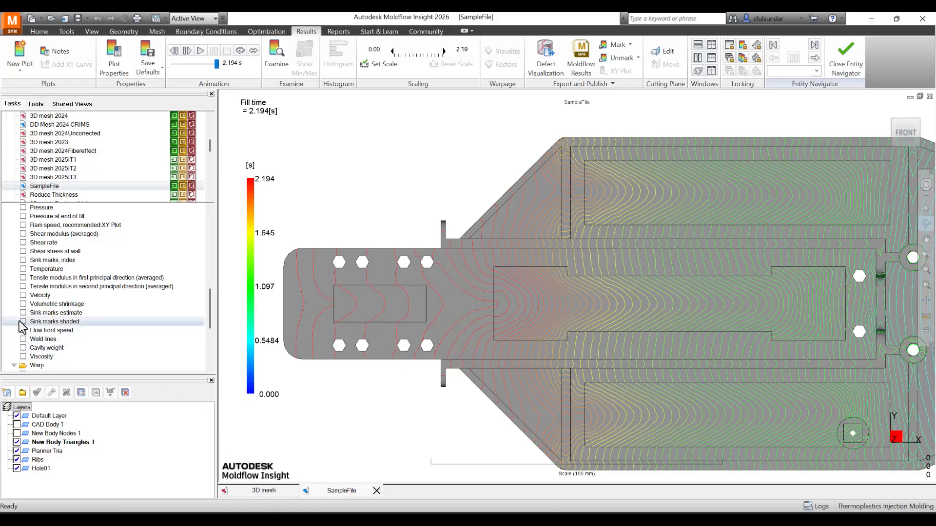
left_click(20, 339)
left_click(23, 339)
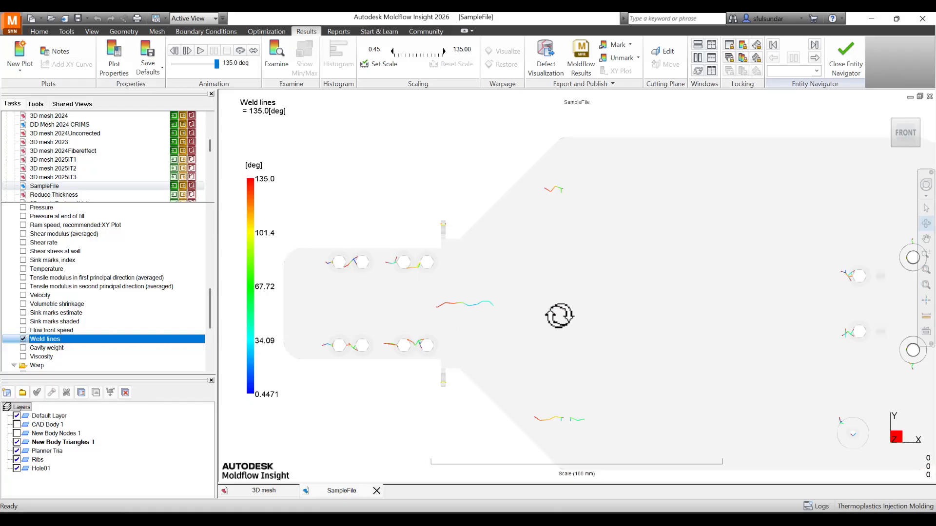
left_click_drag(559, 314, 515, 278)
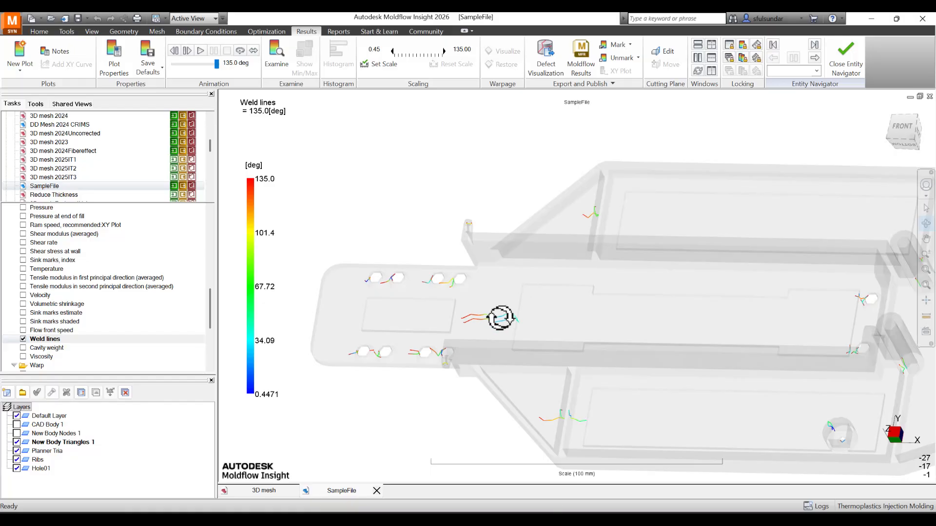
scroll(80, 317, "up", 15)
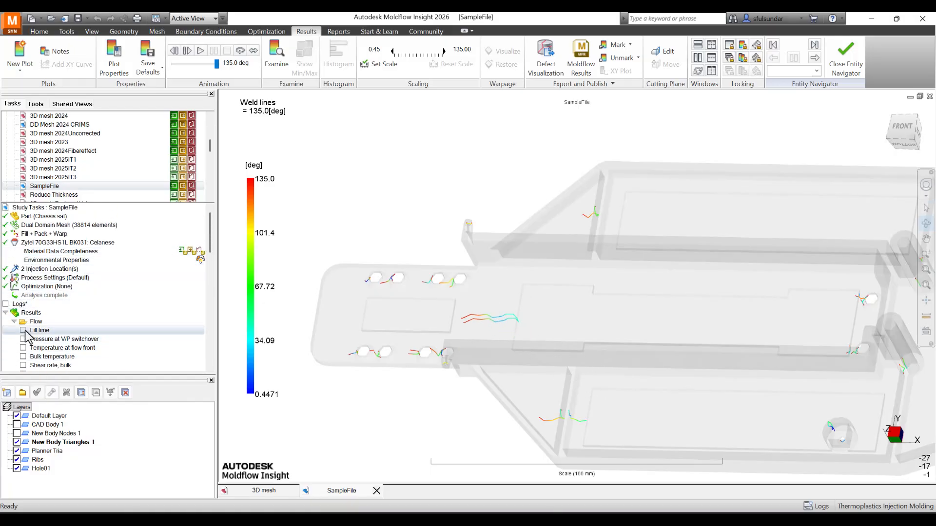
left_click(23, 330)
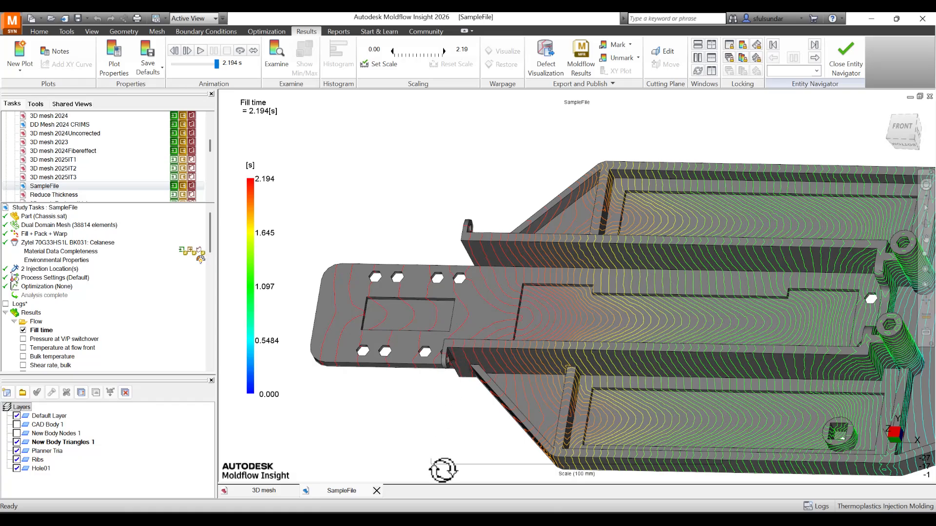
Switch to the 3D mesh study and show its Fill time result in the front view
left_click(280, 490)
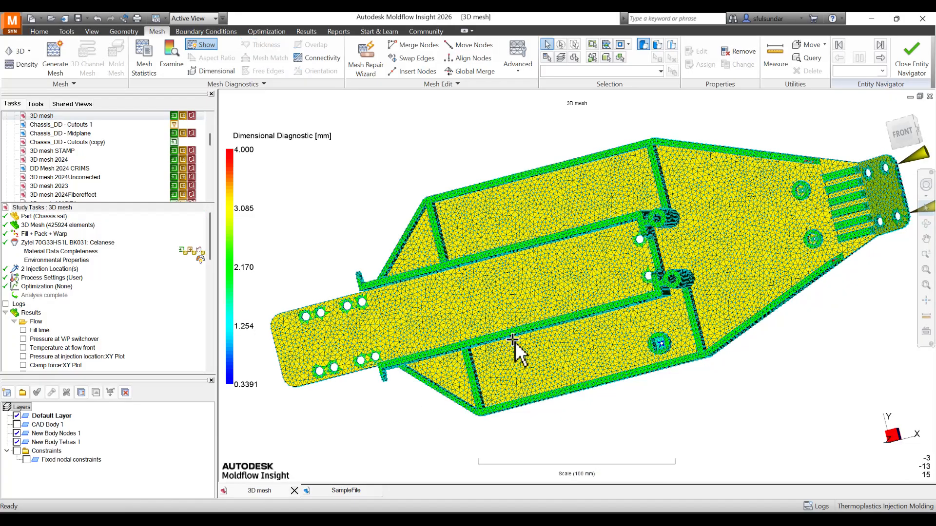
left_click_drag(589, 299, 478, 234)
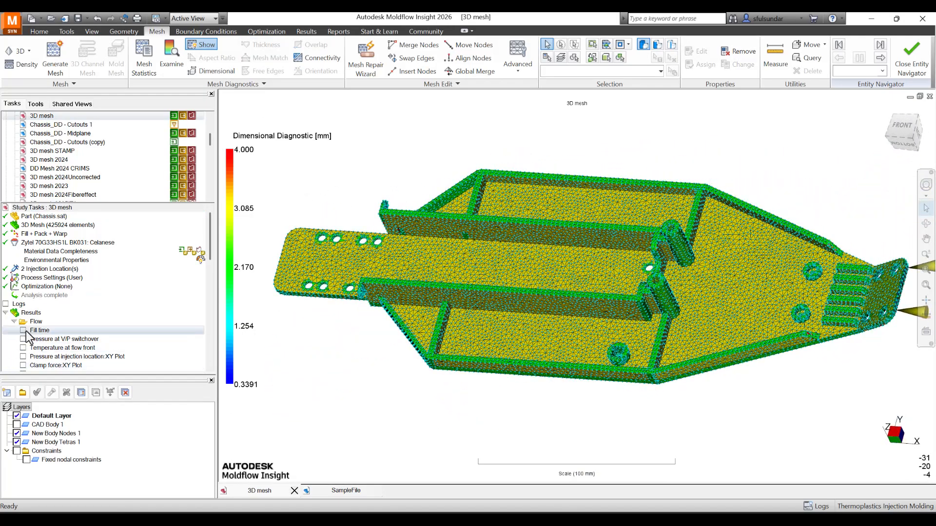
right_click(48, 330)
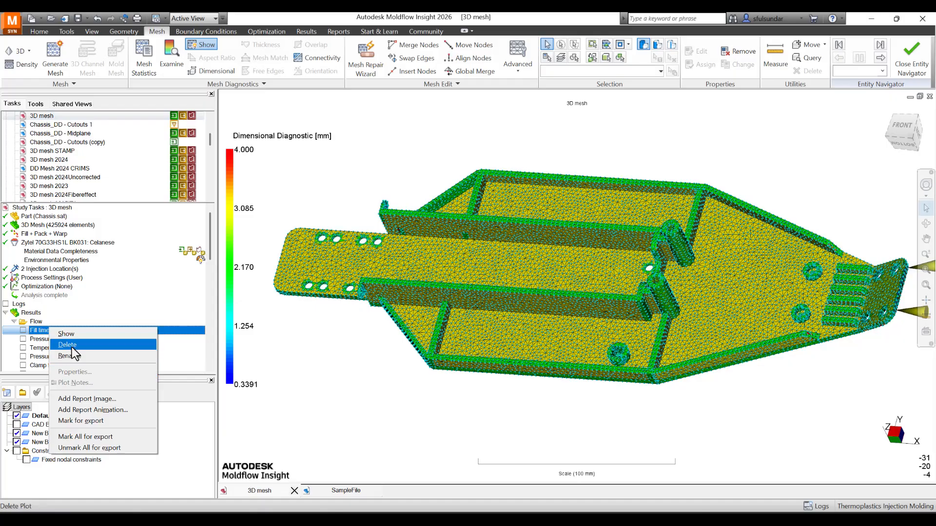
left_click(72, 333)
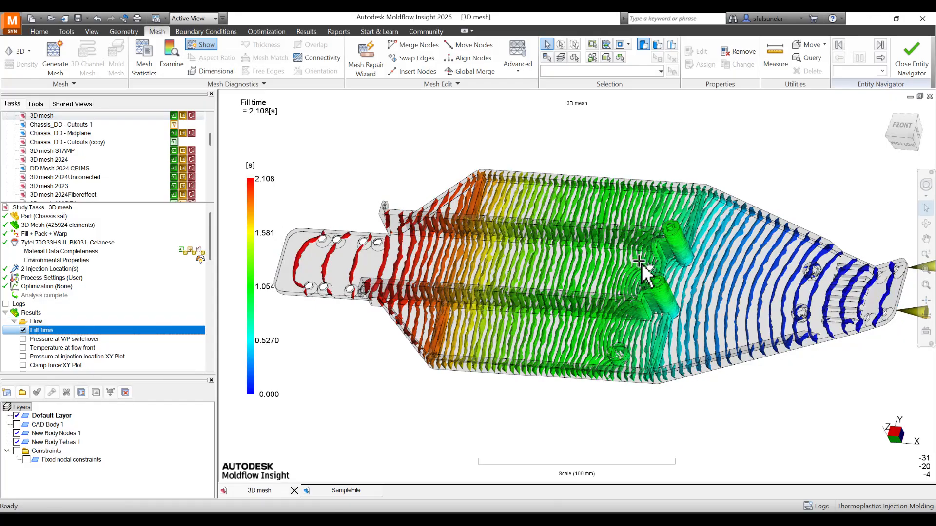
left_click_drag(645, 273, 829, 215)
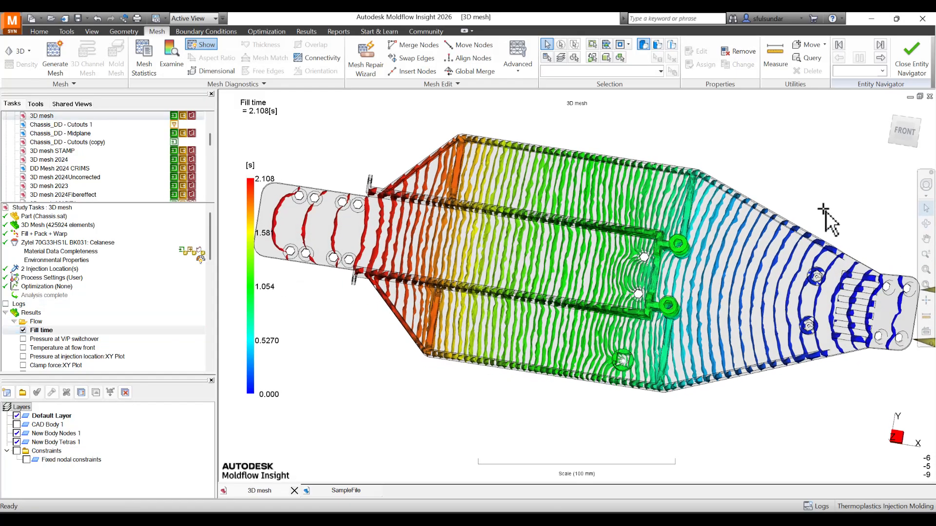
left_click(900, 133)
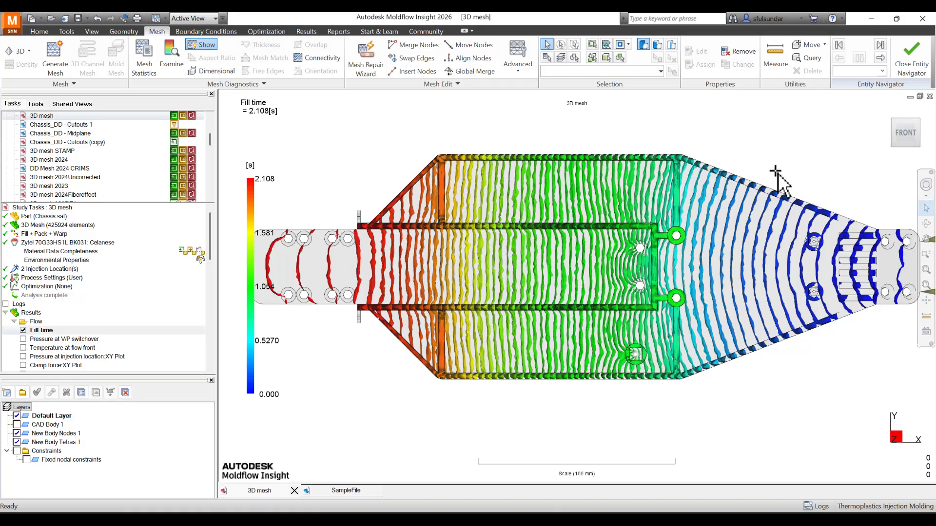
Set the number of contours in the 3D mesh study's Fill time plot to 100
right_click(66, 329)
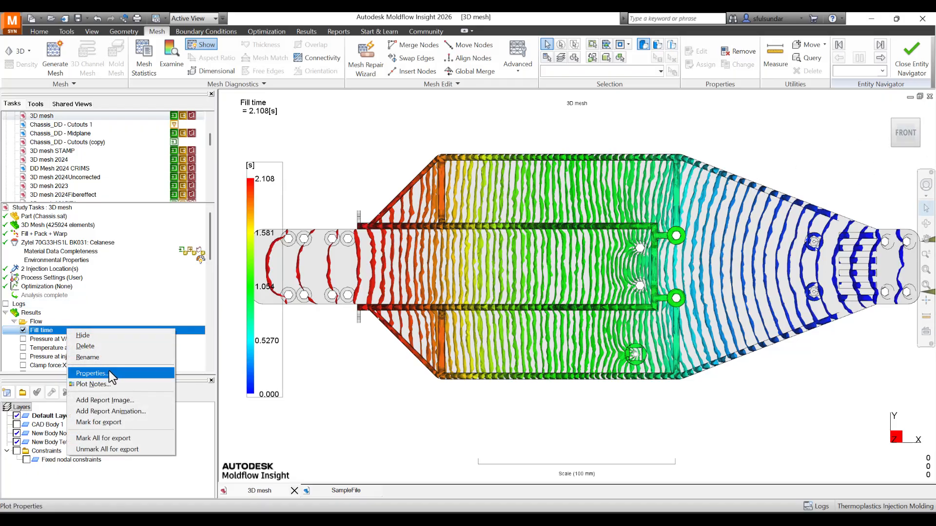
left_click(109, 371)
double_click(520, 295)
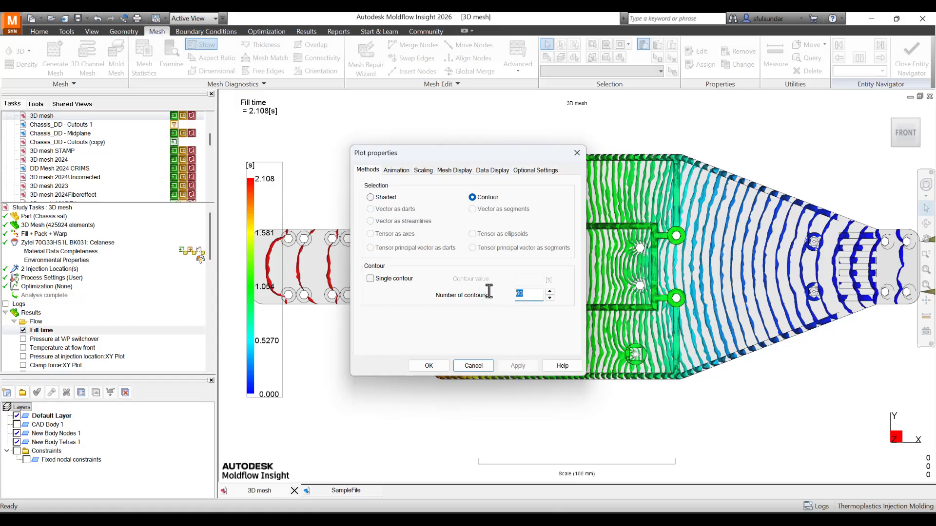
type("100")
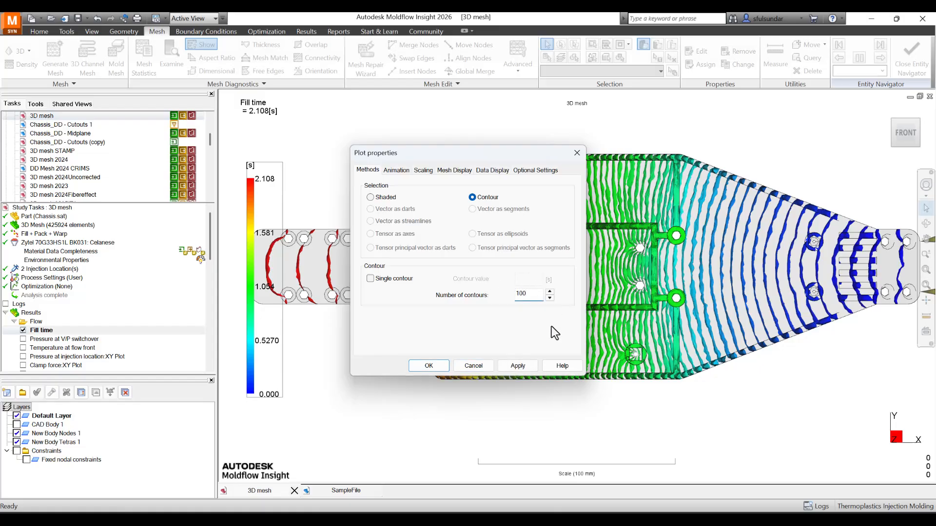
left_click(517, 366)
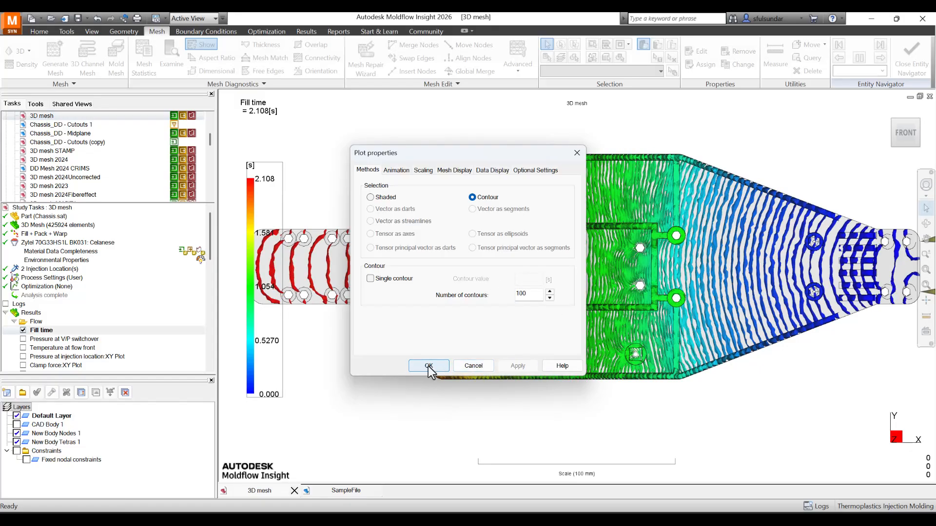
left_click(428, 366)
Examine the denser Fill time contours around the eight holes at the last-filling end
mouse_move(624, 292)
middle_mouse_down()
mouse_move(626, 272)
mouse_move(612, 283)
middle_mouse_up()
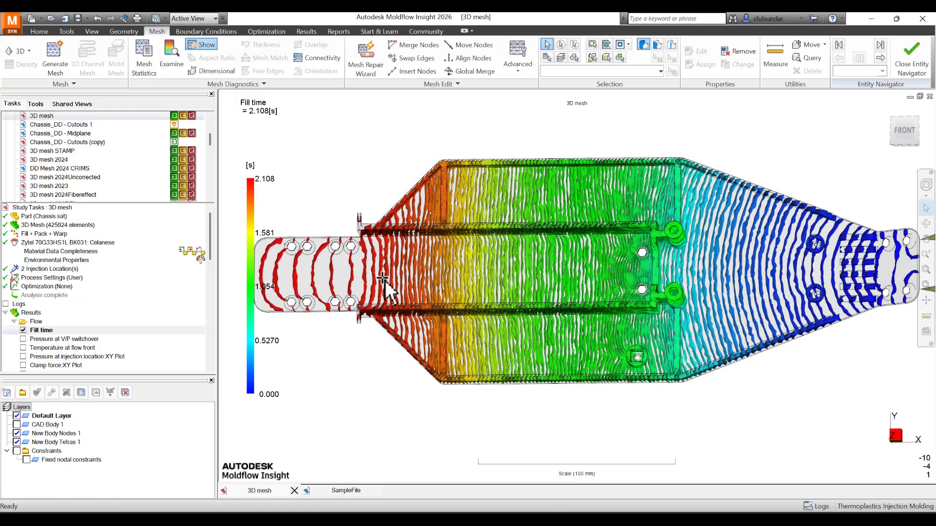
middle_click_drag(349, 331, 580, 339, "shift")
scroll(573, 327, "up", 6)
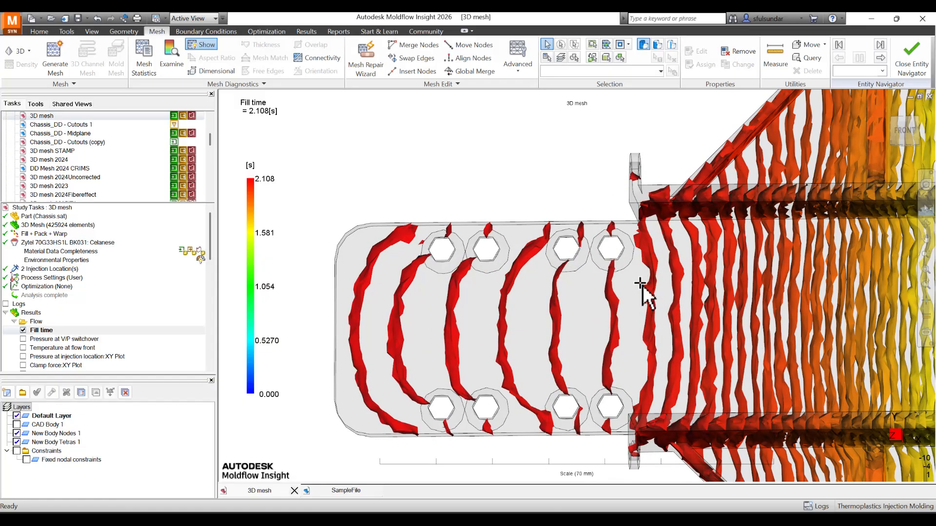
scroll(641, 285, "down", 3)
scroll(642, 285, "down", 4)
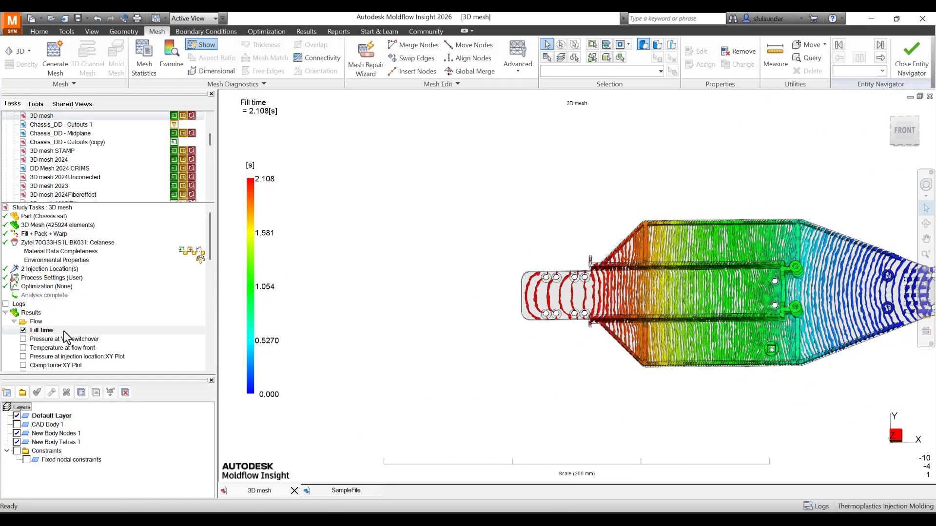
Show the Tiger stripe region result for the 3D mesh study in the front view
scroll(63, 331, "down", 5)
scroll(62, 331, "down", 5)
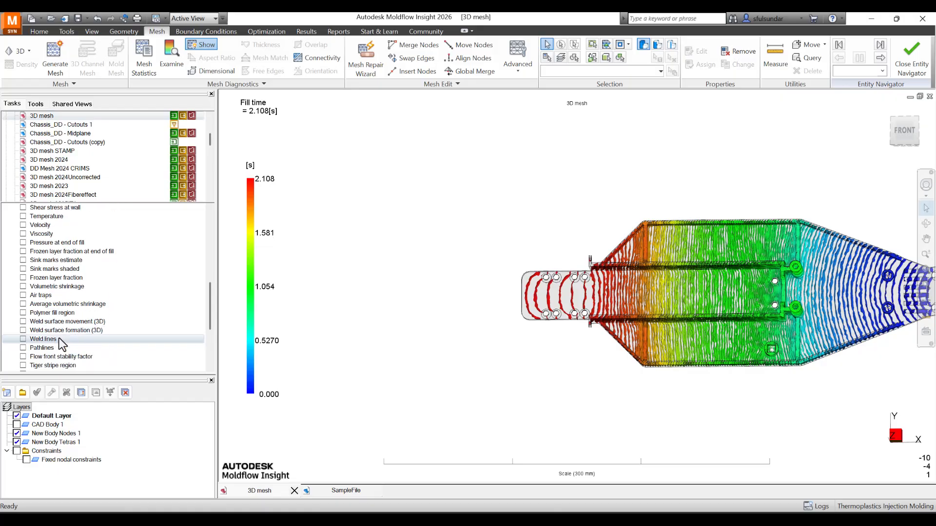
left_click(22, 339)
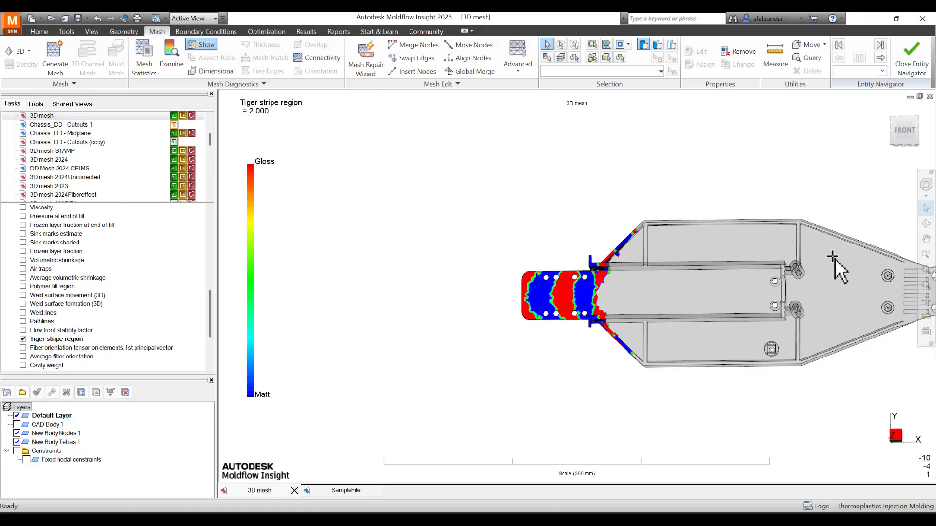
left_click(899, 136)
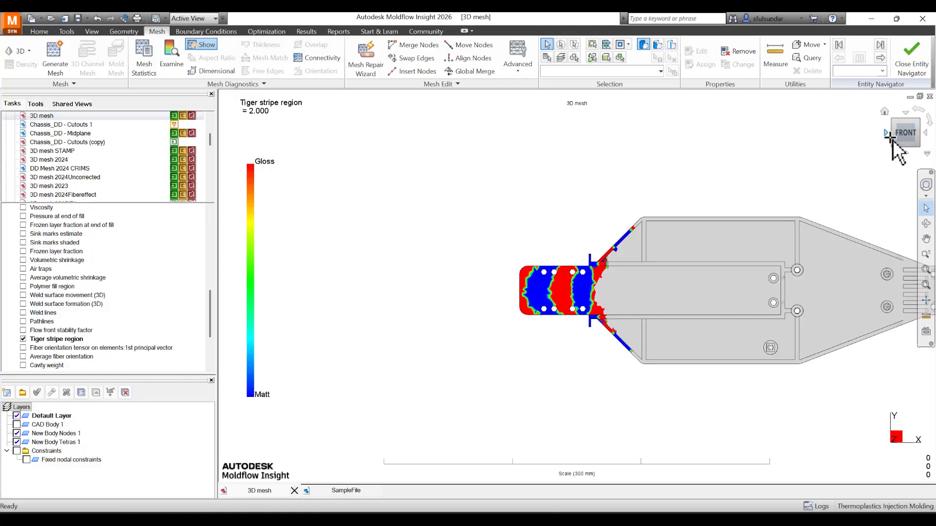
Compare the 3D mesh study's Fill time result with its Tiger stripe region result around the eight holes at the last-filling end
scroll(43, 321, "up", 12)
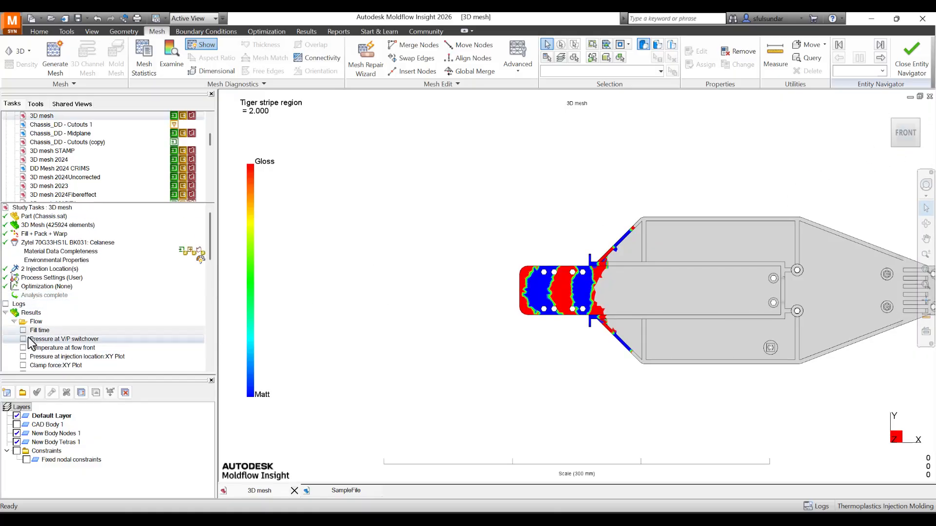
left_click(23, 330)
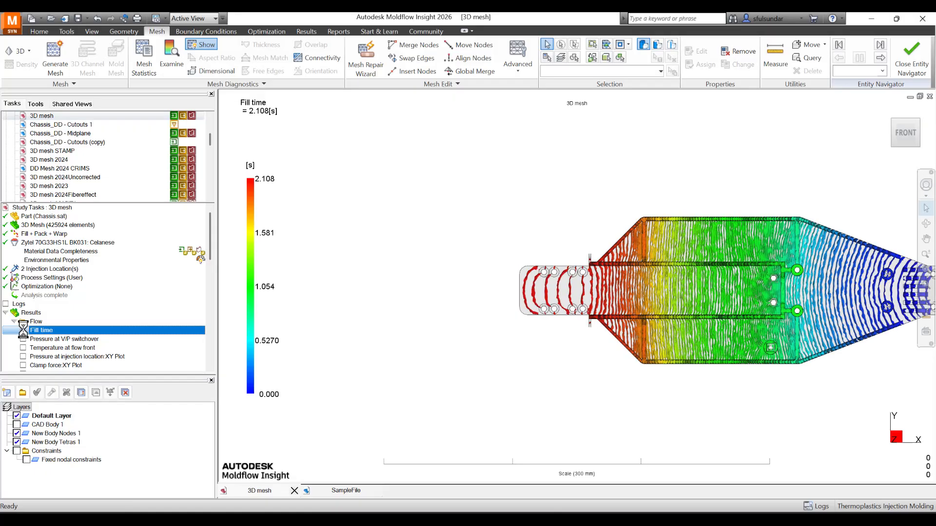
scroll(24, 329, "down", 10)
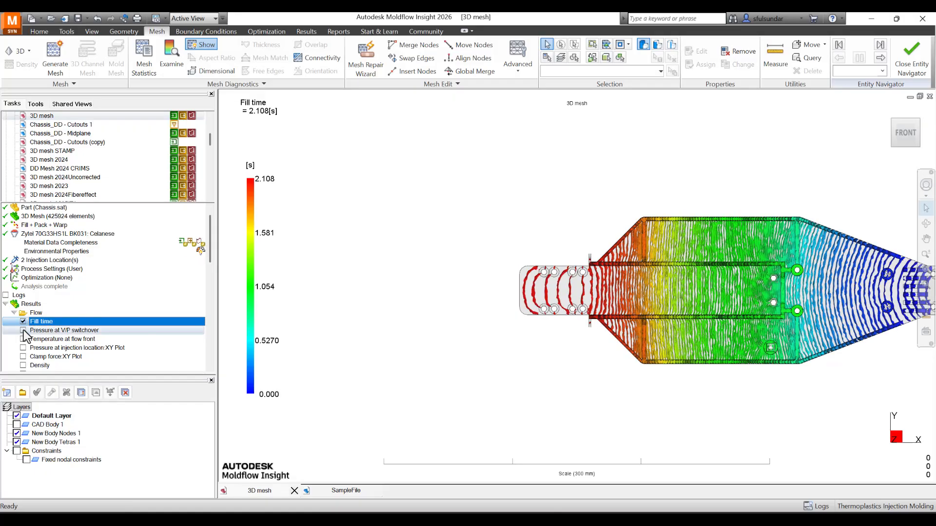
scroll(36, 272, "up", 1)
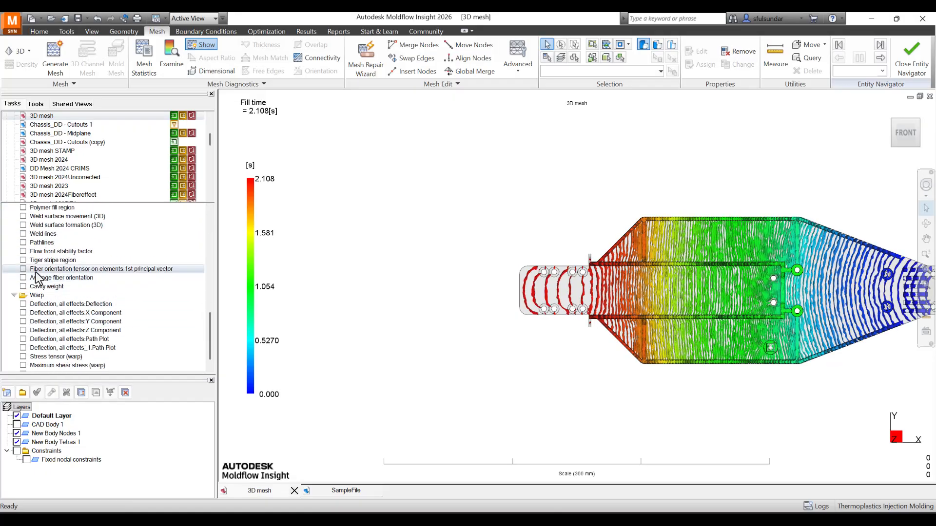
left_click(23, 260)
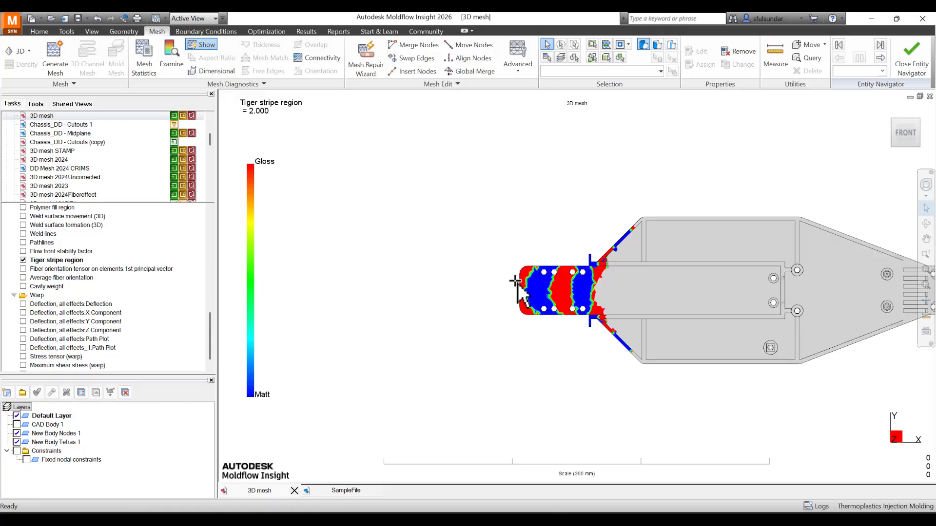
scroll(518, 282, "up", 4)
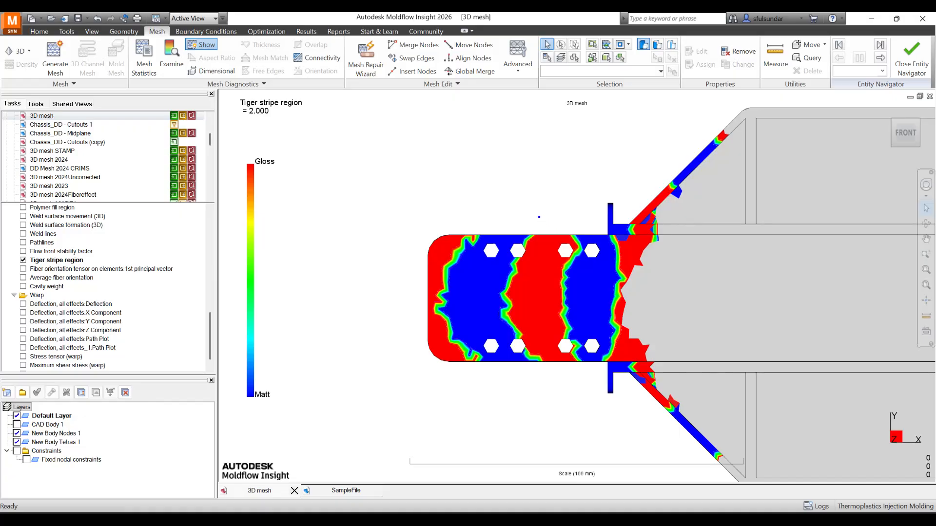
mouse_move(539, 217)
left_mouse_down("ctrl+shift")
mouse_move(548, 236)
mouse_move(497, 162)
left_mouse_up("ctrl+shift")
left_click_drag(503, 239, 452, 188, "ctrl+shift")
Display the 3D mesh study's Fill time contours again in place of the Tiger stripe region result
scroll(128, 277, "up", 2)
scroll(122, 244, "up", 10)
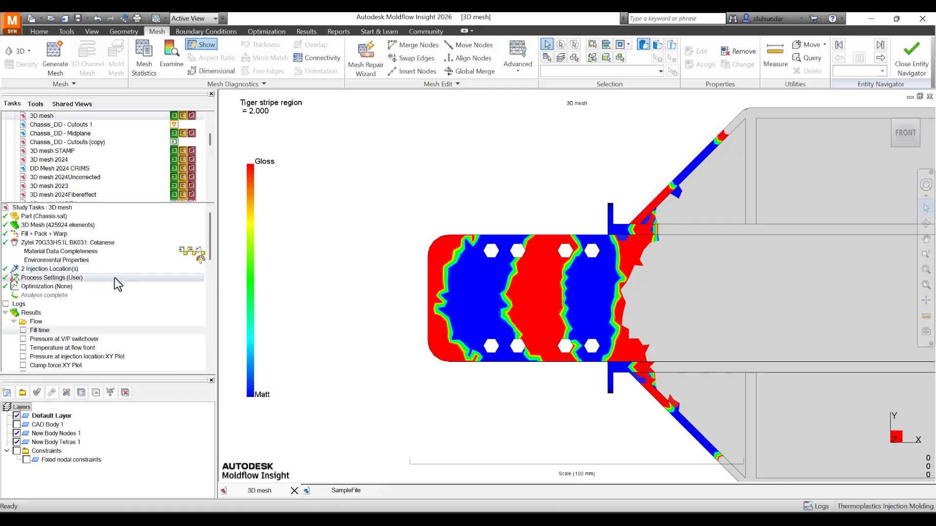
left_click(27, 315)
left_click(23, 321)
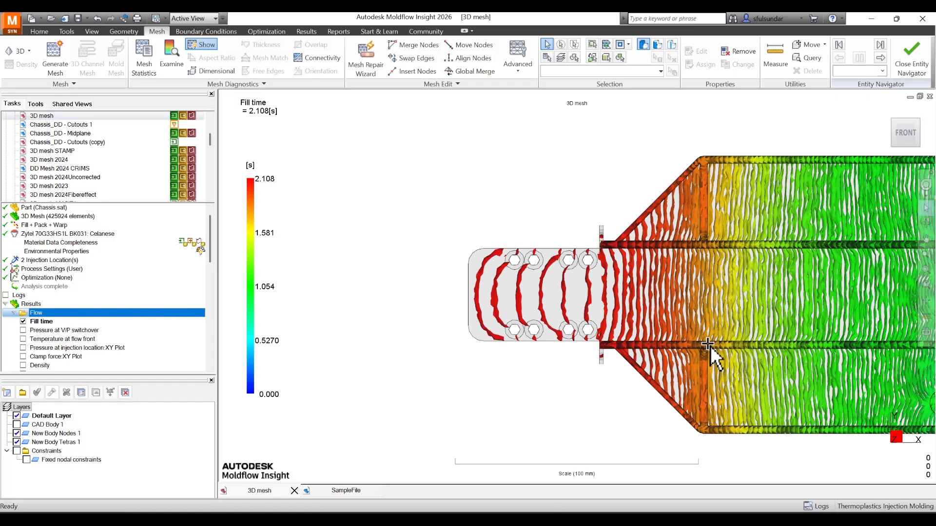
Show the Flow front stability factor result for the 3D mesh study over the full chassis
scroll(104, 334, "down", 1)
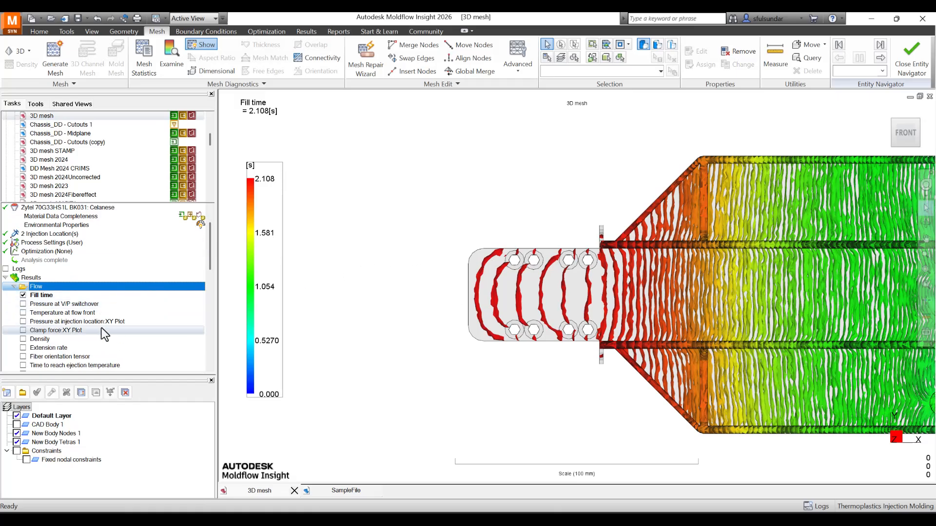
scroll(104, 333, "down", 3)
scroll(104, 333, "down", 3)
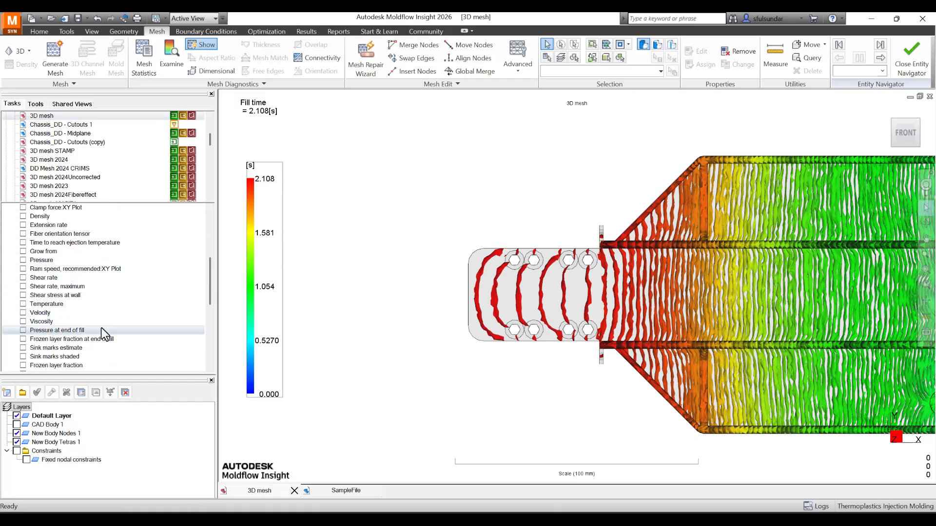
scroll(104, 340, "down", 1)
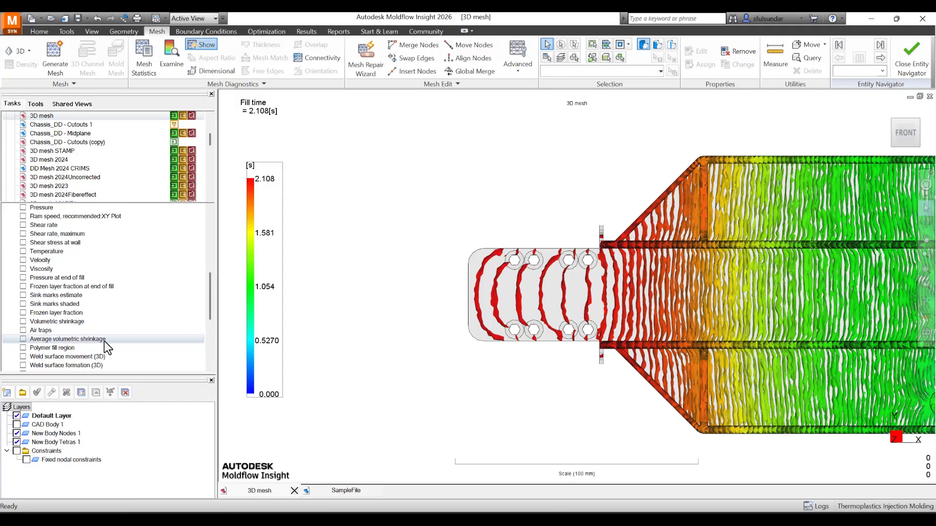
scroll(104, 341, "down", 1)
scroll(124, 335, "down", 1)
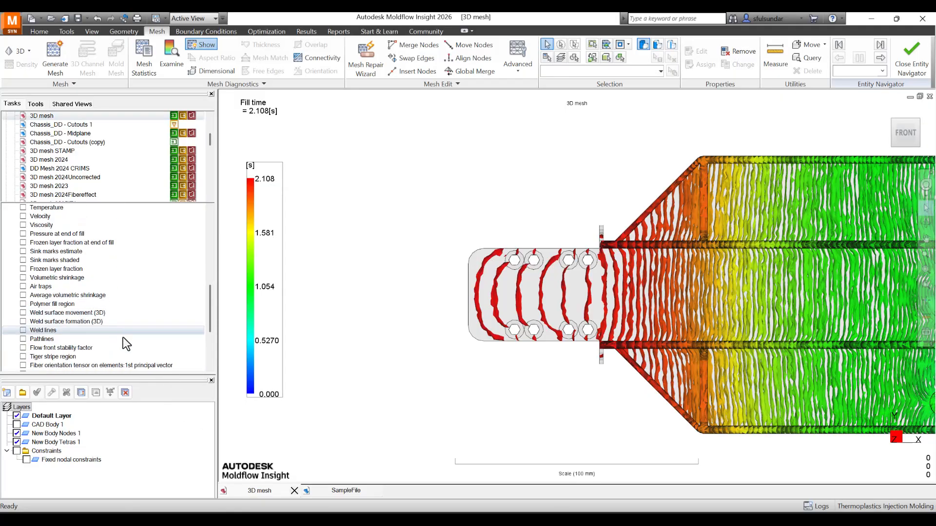
left_click(23, 348)
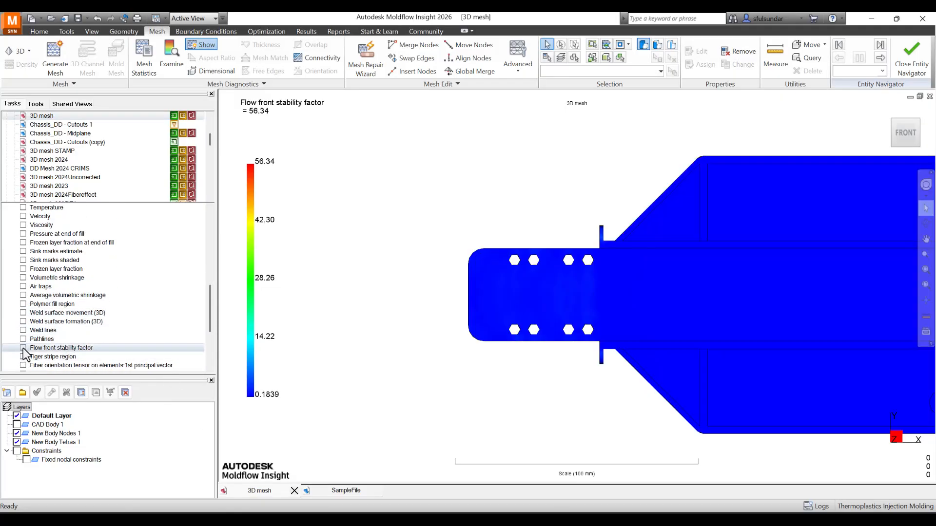
scroll(495, 306, "down", 2)
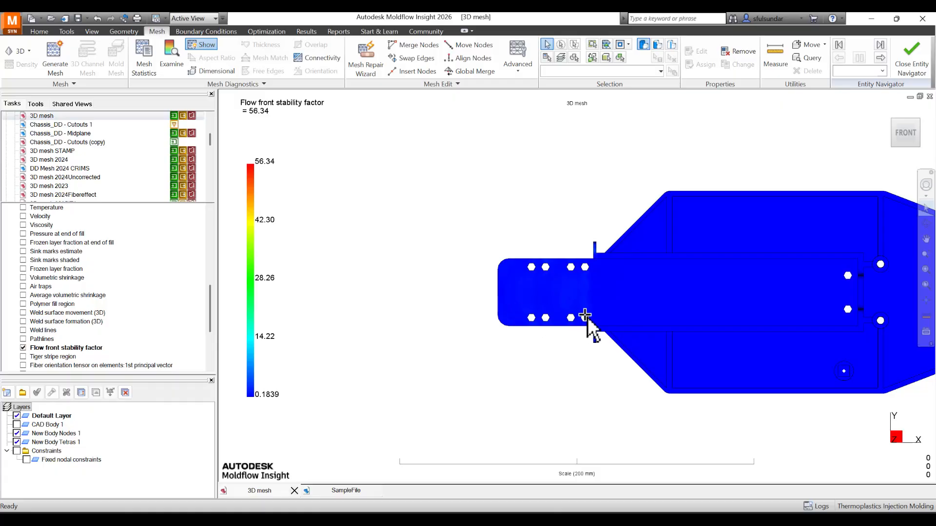
middle_click_drag(584, 314, 397, 303)
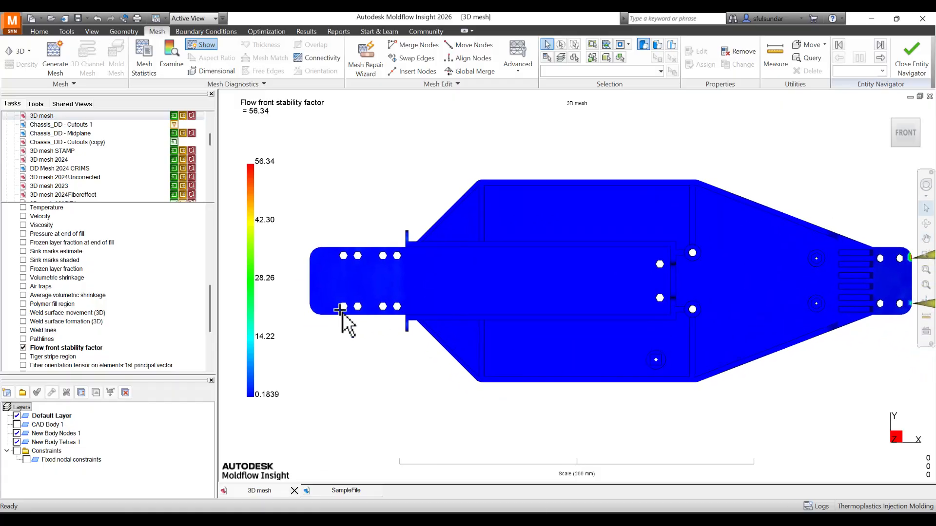
Switch the Flow front stability factor plot to specified scaling with a minimum of 20
right_click(66, 348)
left_click(90, 393)
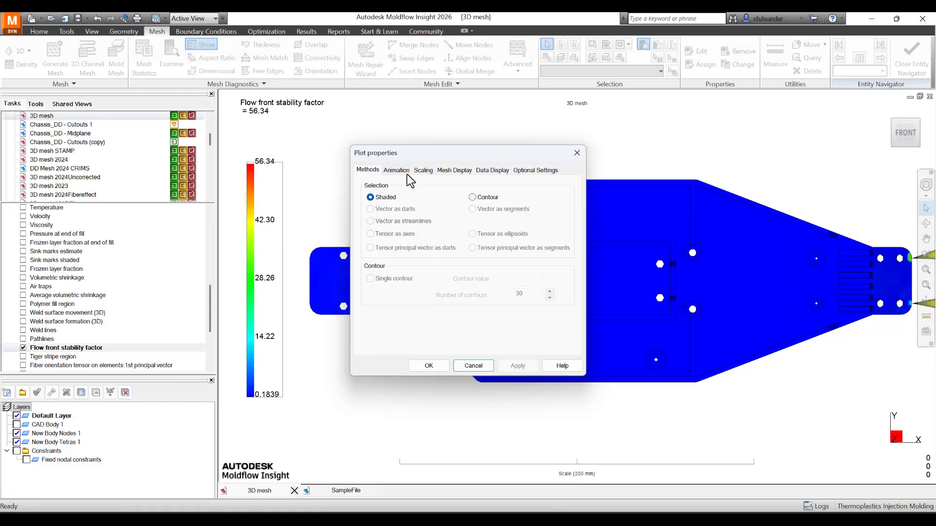
left_click(421, 172)
left_click(386, 218)
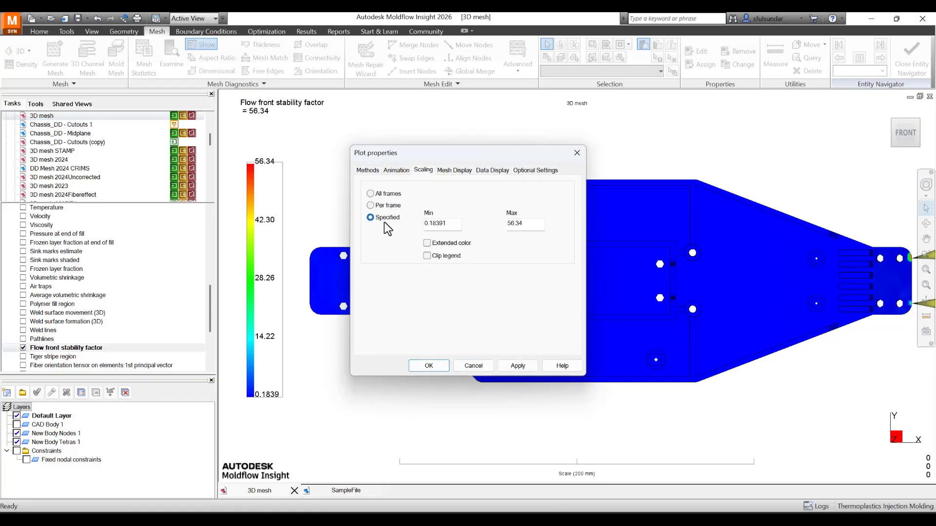
left_click_drag(455, 224, 405, 226)
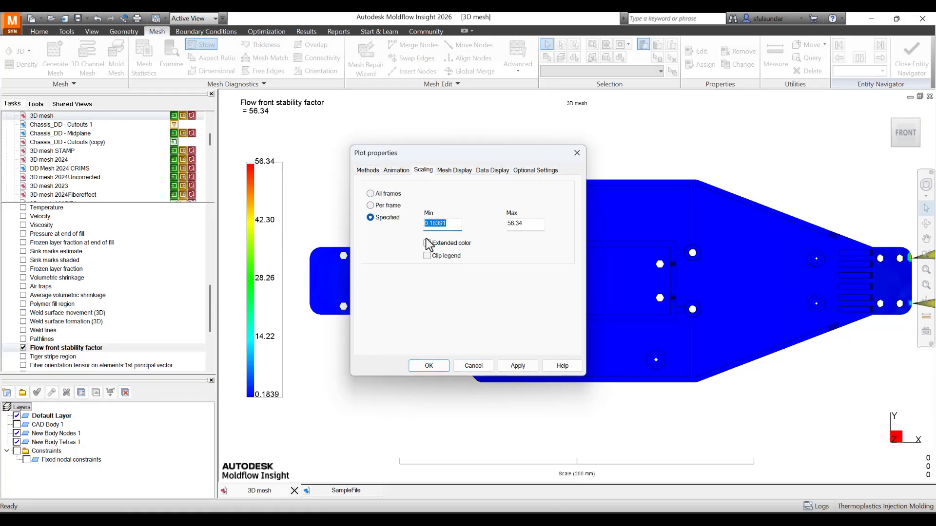
type("20")
Set the Flow front stability factor scale to a maximum of 40 and a minimum of 15, and apply it
left_click_drag(535, 225, 488, 227)
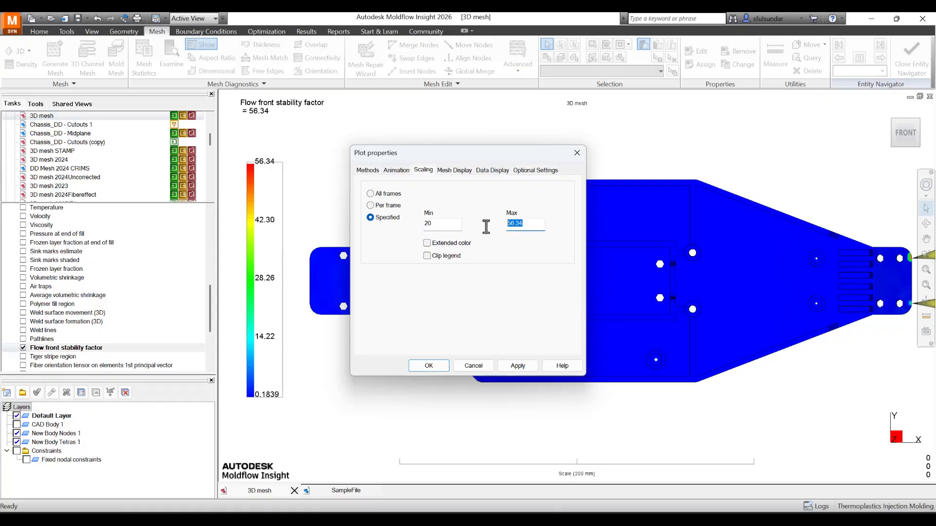
type("50")
key("BackSpace")
key("BackSpace")
type("40")
left_click_drag(437, 224, 416, 227)
type("15")
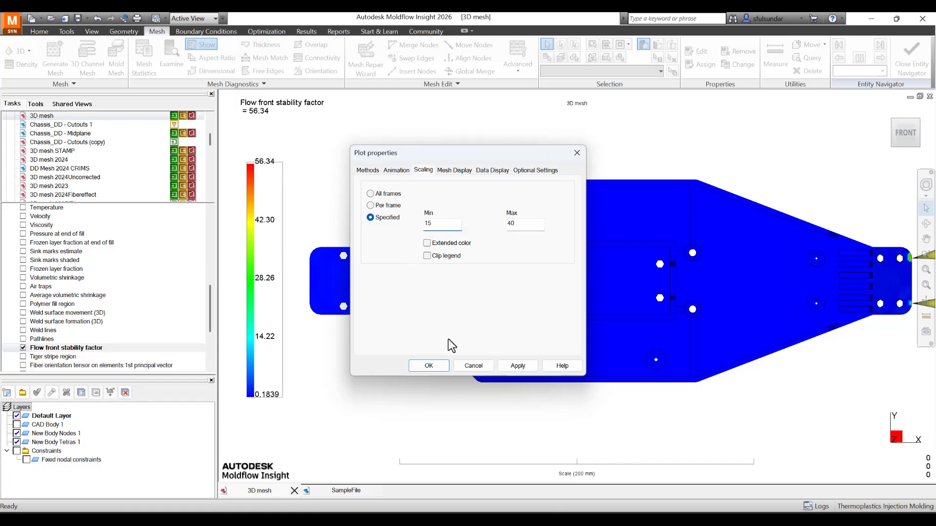
left_click(518, 365)
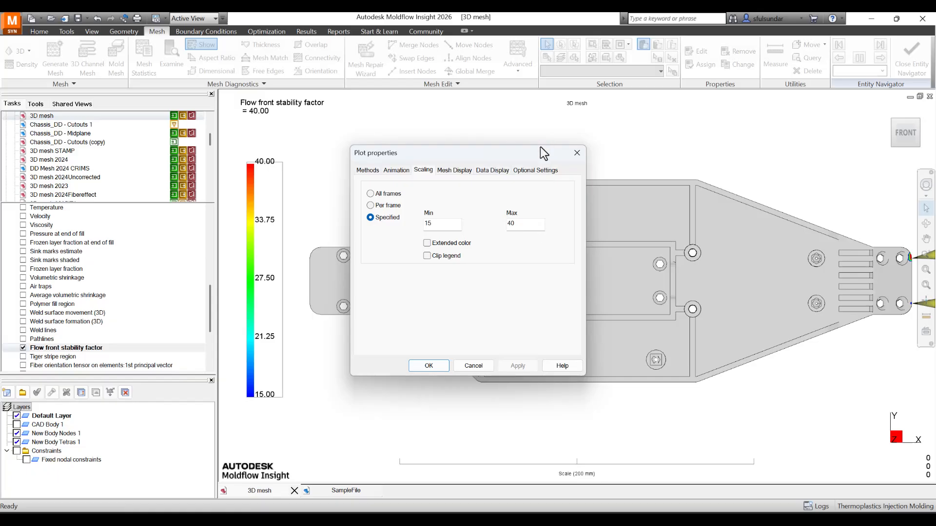
Move the plot properties dialog off the chassis and apply a scale minimum of 10
left_click_drag(540, 147, 309, 176)
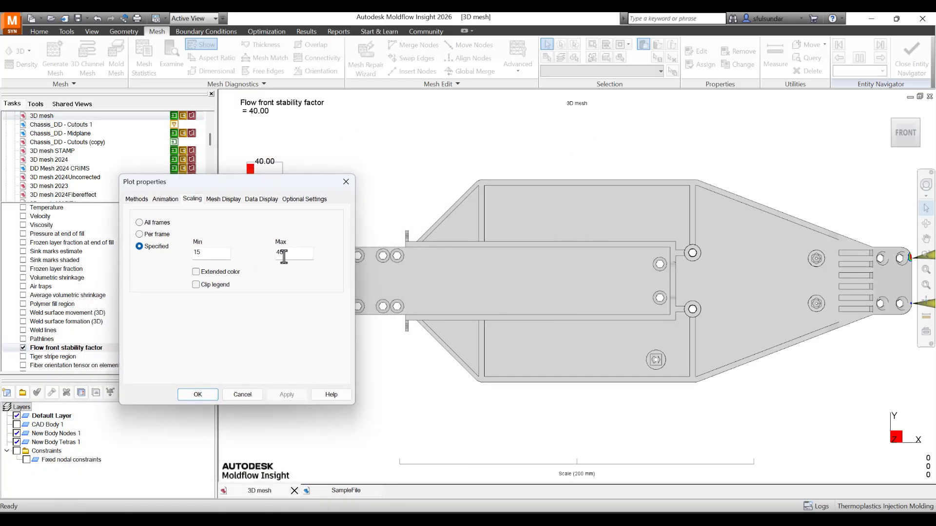
double_click(207, 253)
type("10")
left_click(286, 394)
Apply a Flow front stability factor scale with a minimum of 5 and a maximum of 20, and close the plot properties
left_click_drag(201, 252, 186, 250)
type("5")
left_click(298, 393)
left_click_drag(292, 254, 266, 255)
type("20")
left_click(297, 393)
left_click_drag(307, 184, 727, 195)
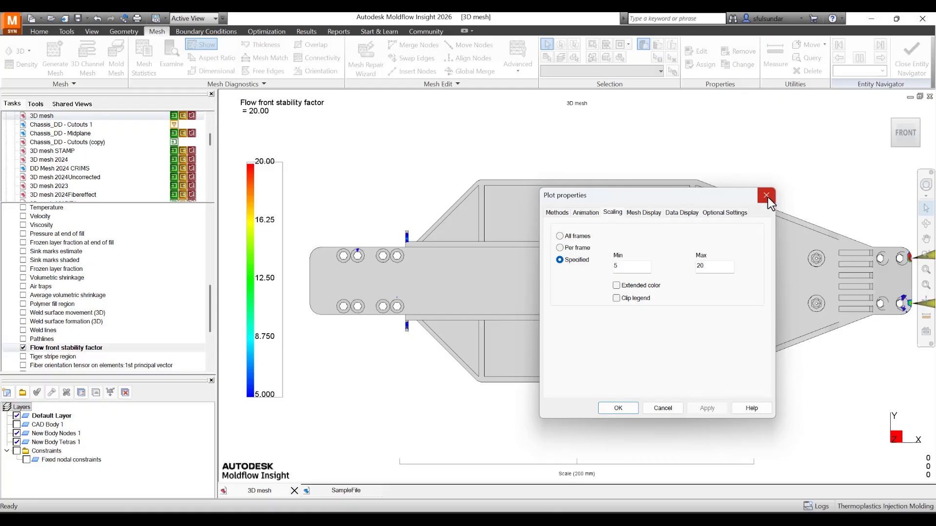
left_click(766, 195)
Switch to the SampleFile study and show its Flow front speed result in the front view with the whole chassis visible
left_click(361, 494)
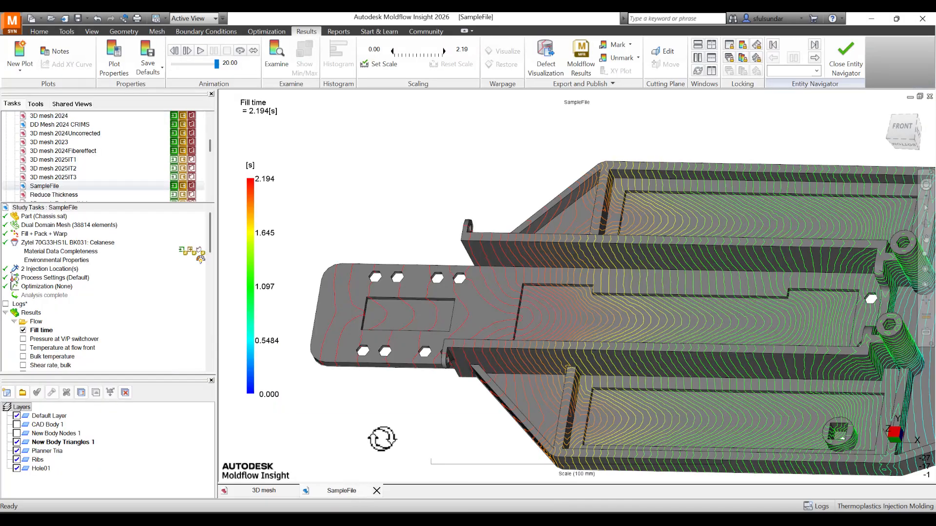
scroll(83, 323, "down", 5)
scroll(87, 332, "down", 2)
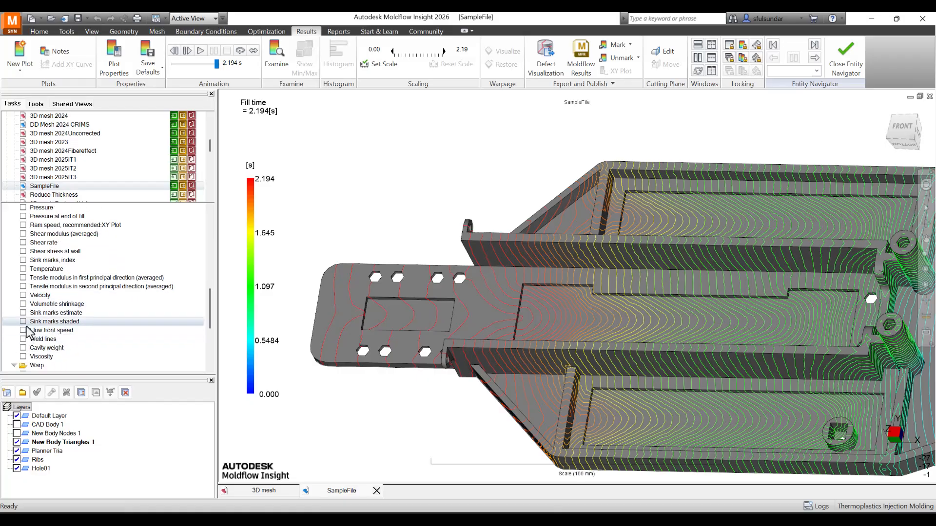
left_click(23, 331)
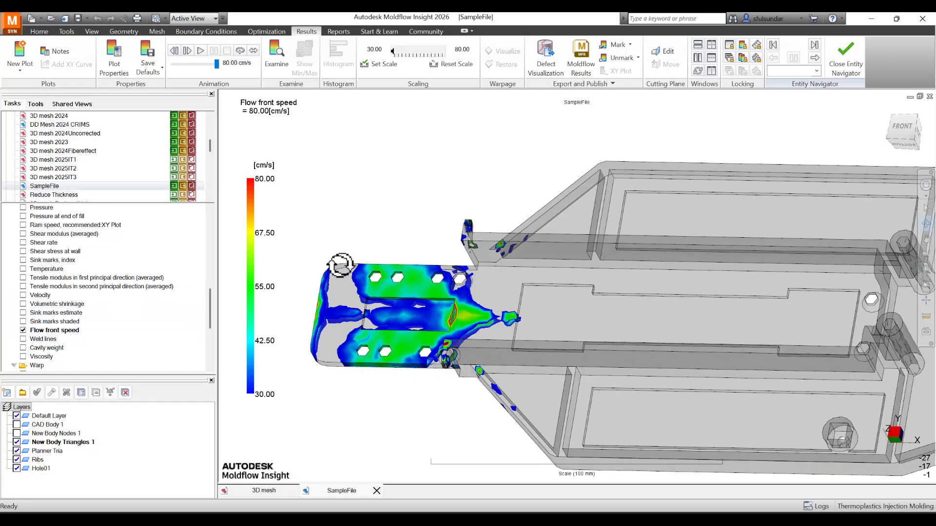
scroll(568, 315, "down", 2)
left_click_drag(545, 306, 593, 333)
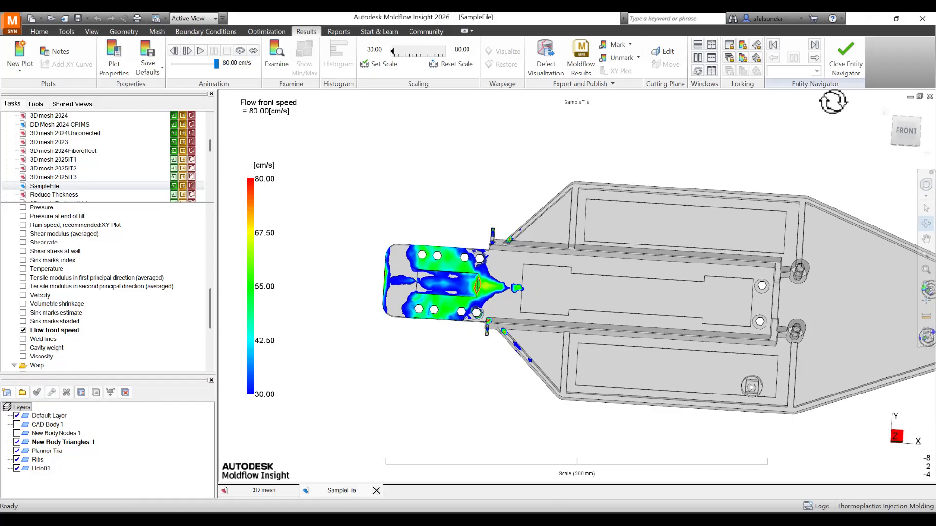
left_click(905, 130)
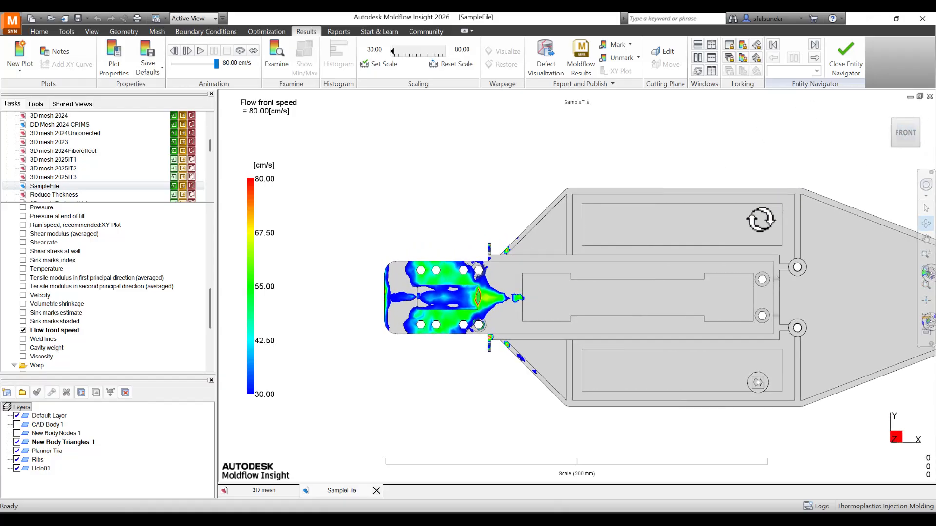
middle_click_drag(689, 255, 599, 273)
scroll(599, 276, "down", 2)
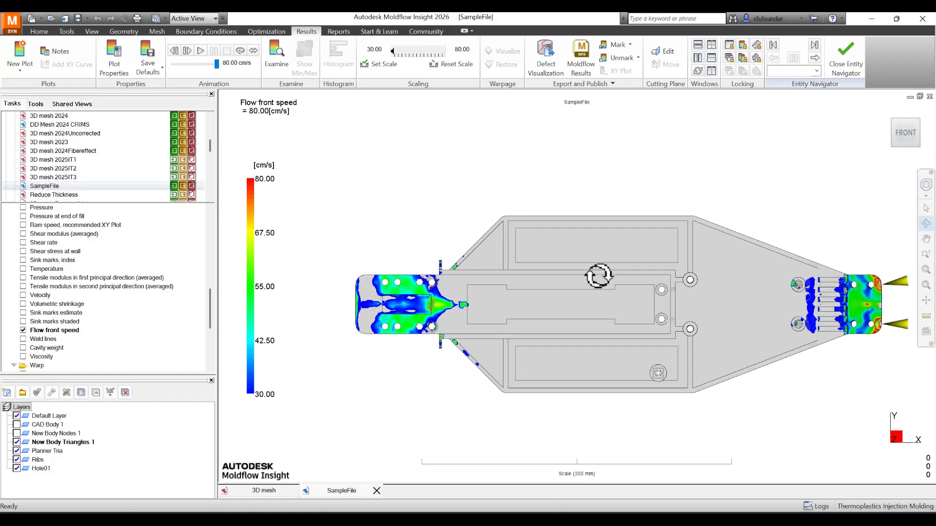